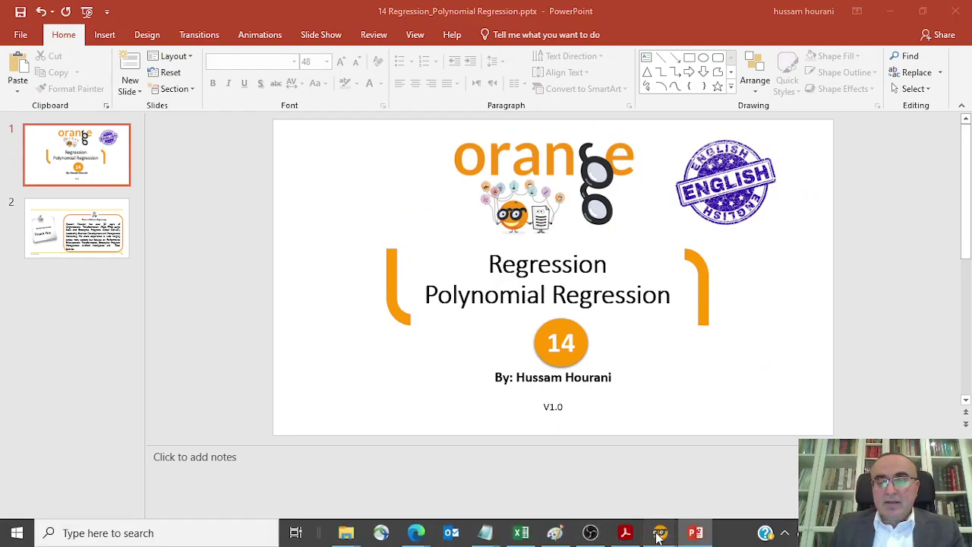
Bring up the Orange workflow and place a Paint Data widget on the canvas.
mouse_move(658, 533)
click(618, 487)
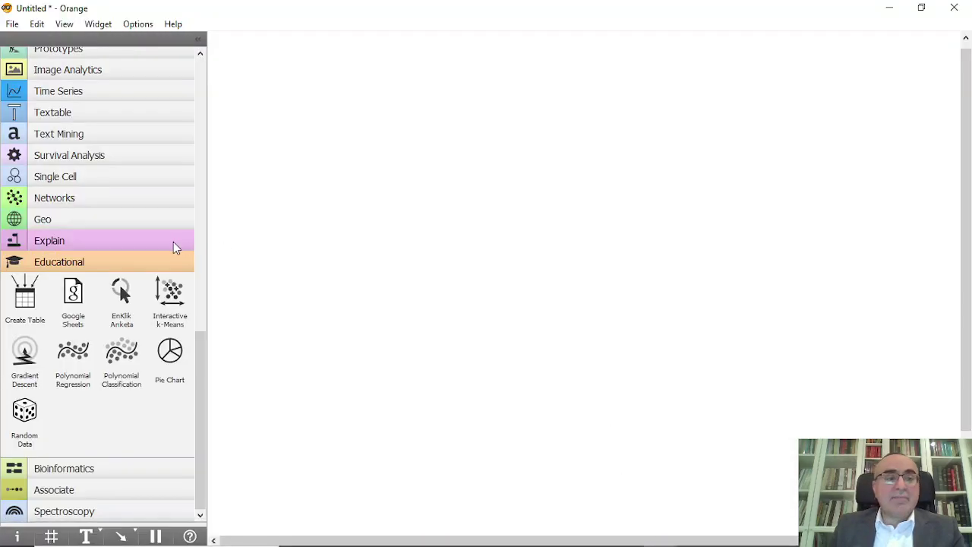
scroll(174, 242, up, 4)
scroll(173, 241, up, 5)
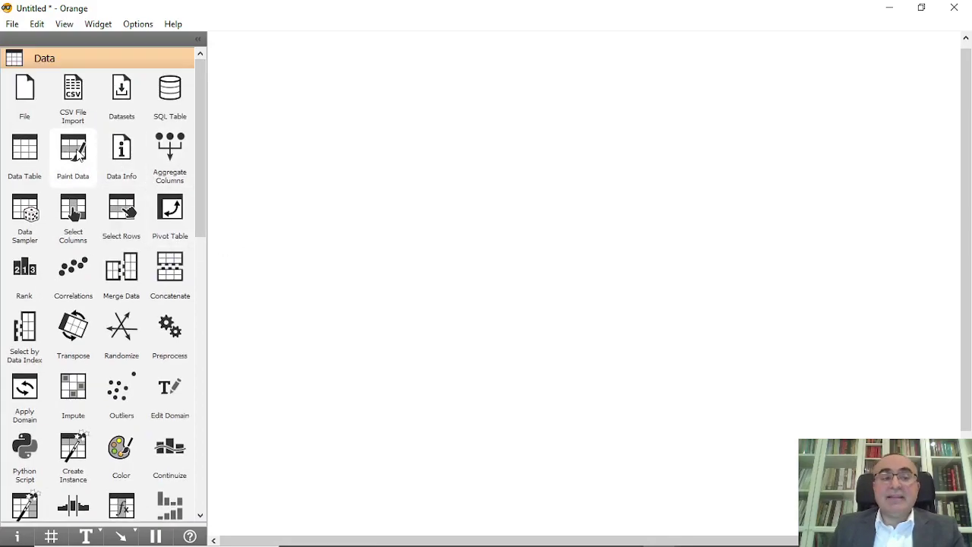
drag(77, 156, 279, 206)
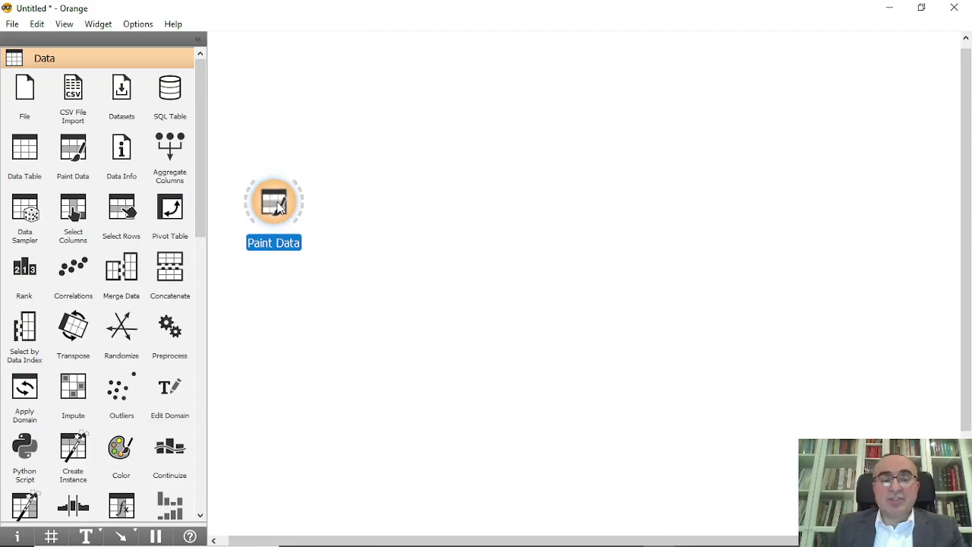
In Paint Data, remove the C2 label so only C1 remains, and select the Put tool.
double_click(277, 211)
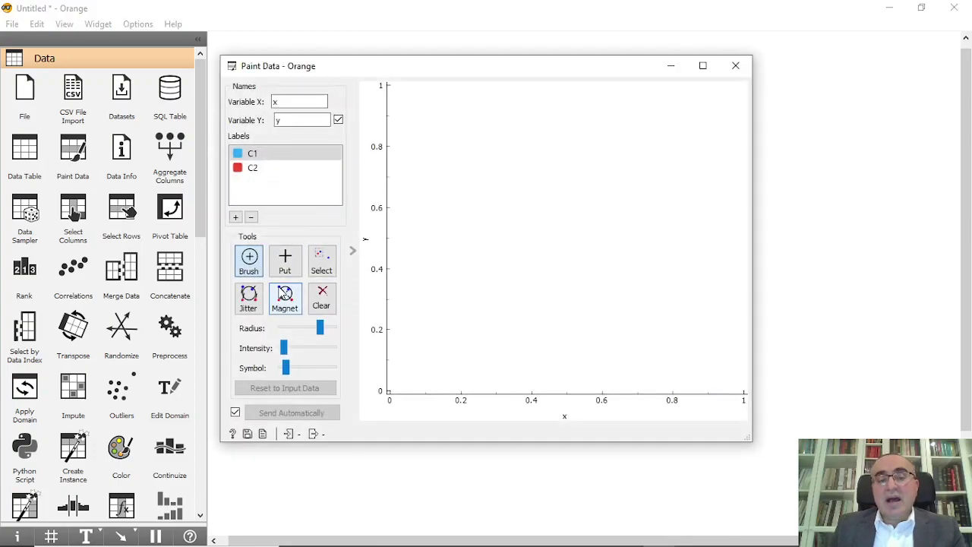
click(256, 168)
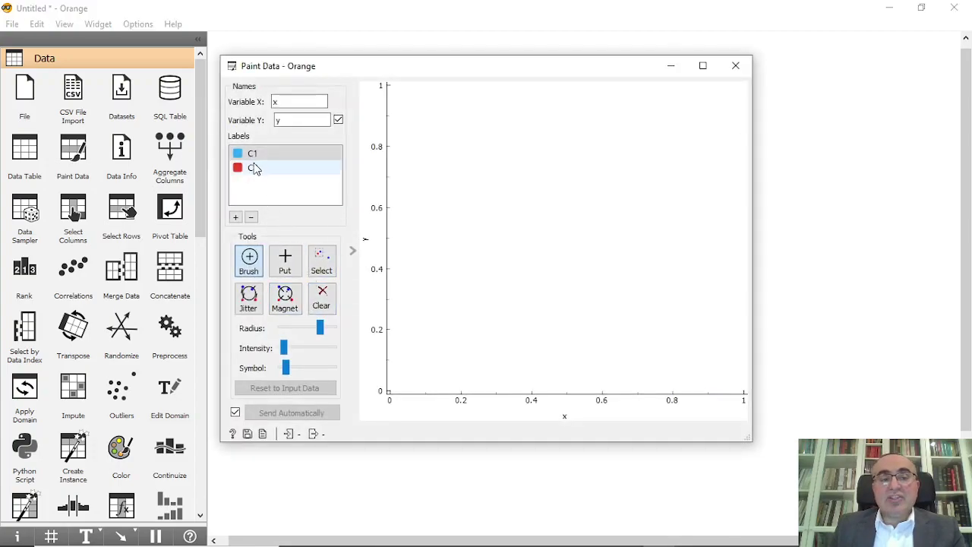
click(251, 218)
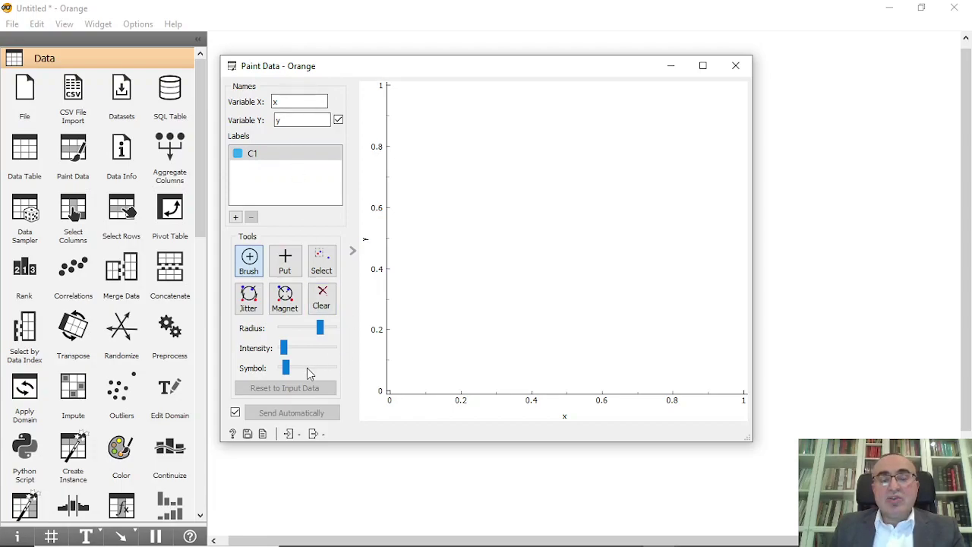
click(288, 263)
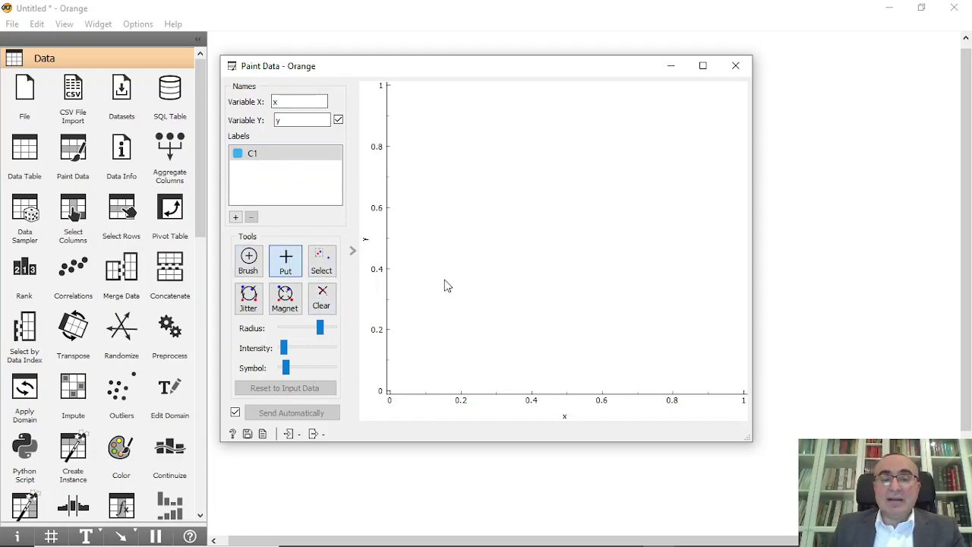
Paint eight C1 points in a wave across x from about 0.07 to 0.94.
click(414, 239)
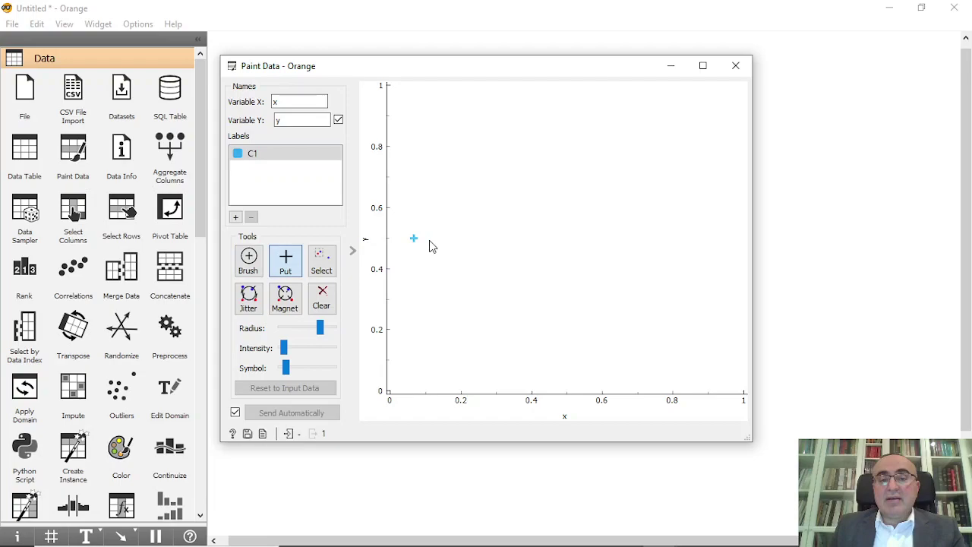
click(436, 159)
click(482, 134)
click(593, 166)
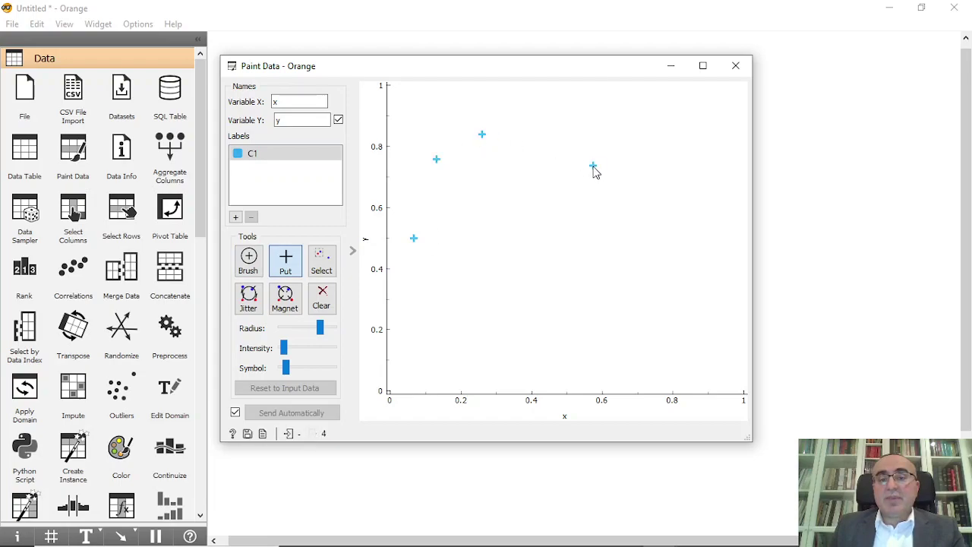
click(657, 126)
click(716, 208)
click(723, 271)
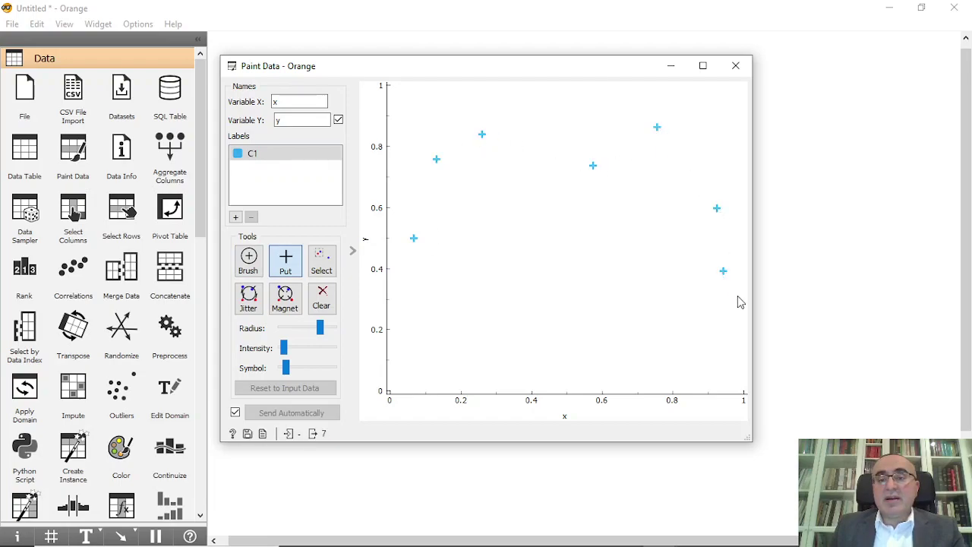
click(565, 220)
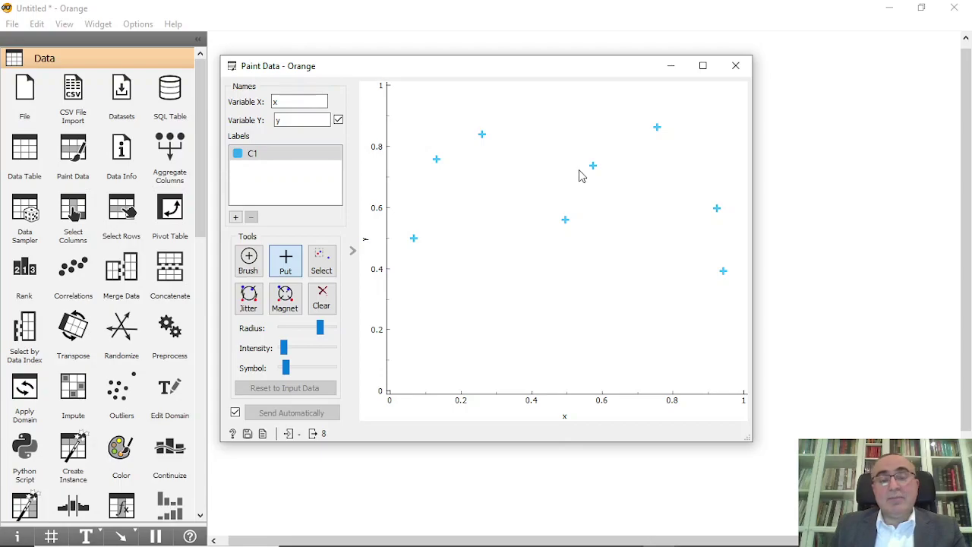
Close Paint Data and link a new Data Table widget to its output.
click(735, 65)
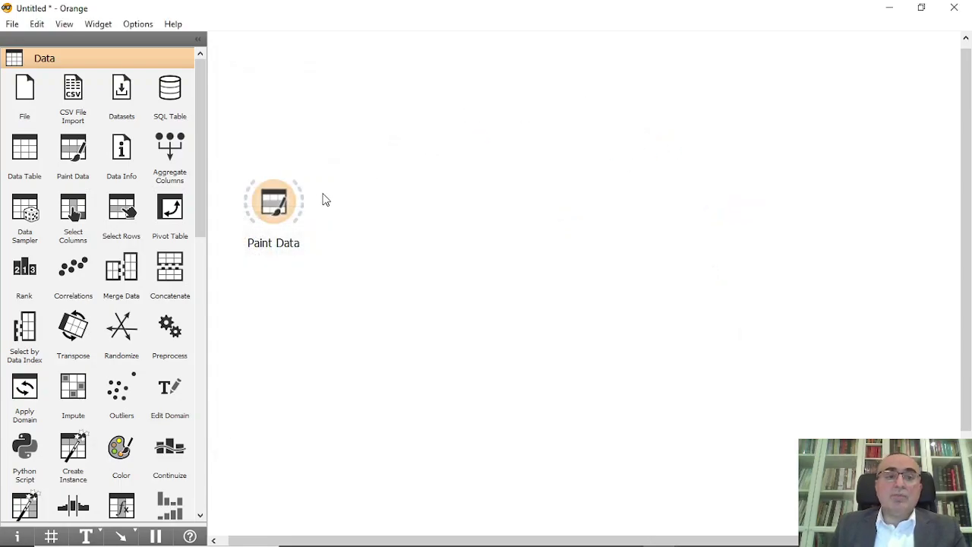
drag(302, 199, 365, 138)
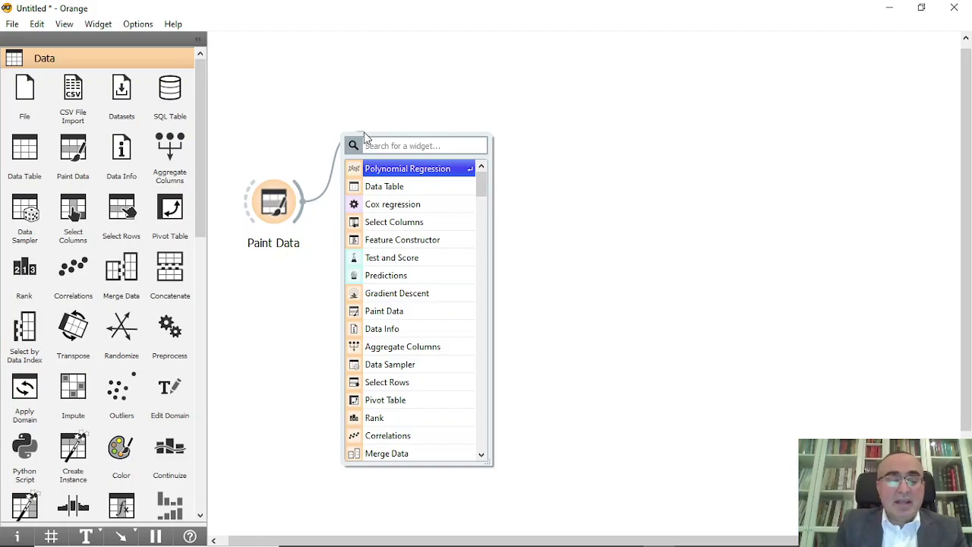
text(dat)
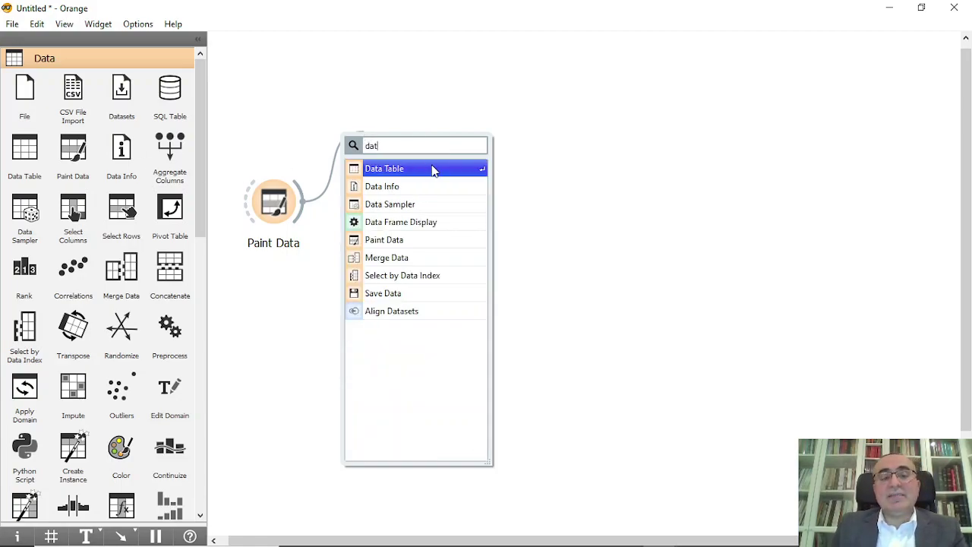
click(433, 169)
drag(398, 127, 419, 105)
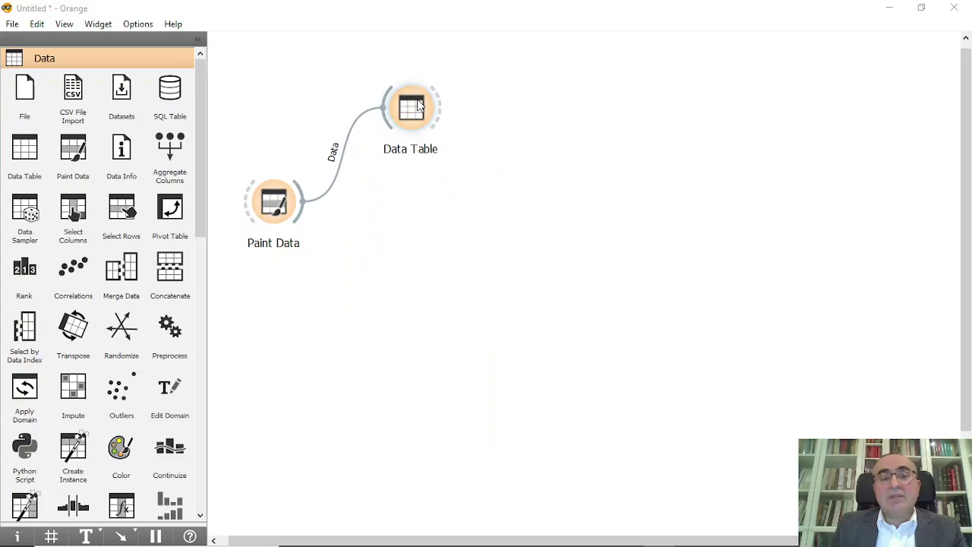
Inspect the eight painted x–y rows in the Data Table, leaving row 4 selected.
double_click(419, 104)
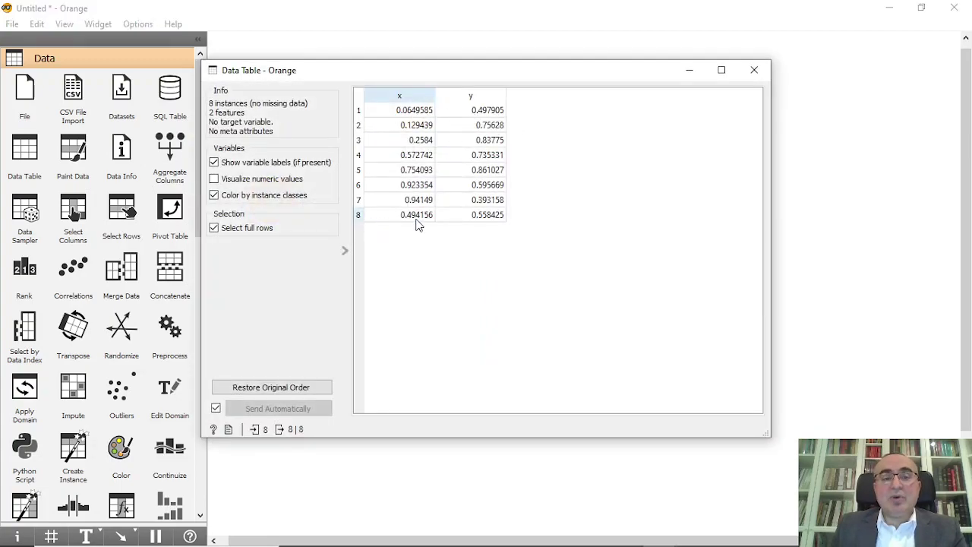
drag(416, 220, 416, 114)
click(422, 155)
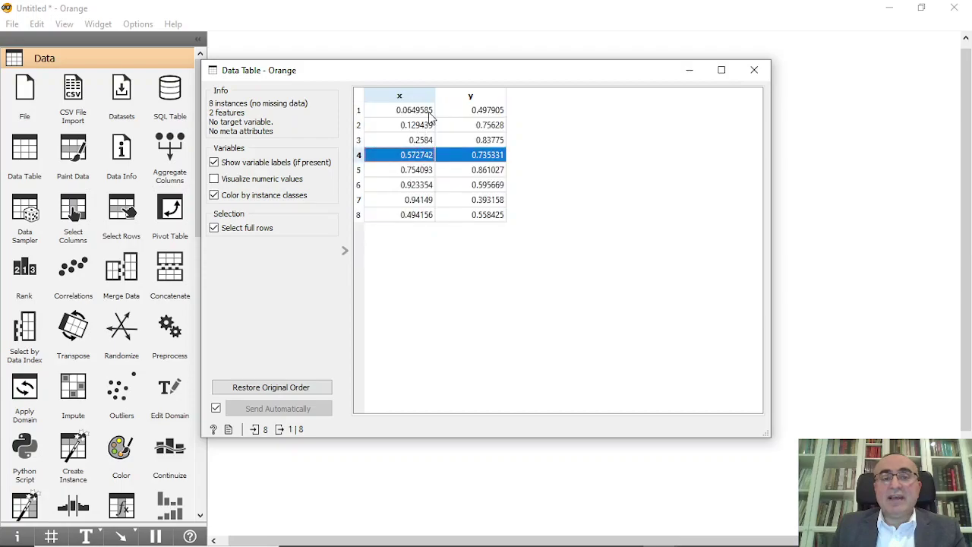
click(754, 70)
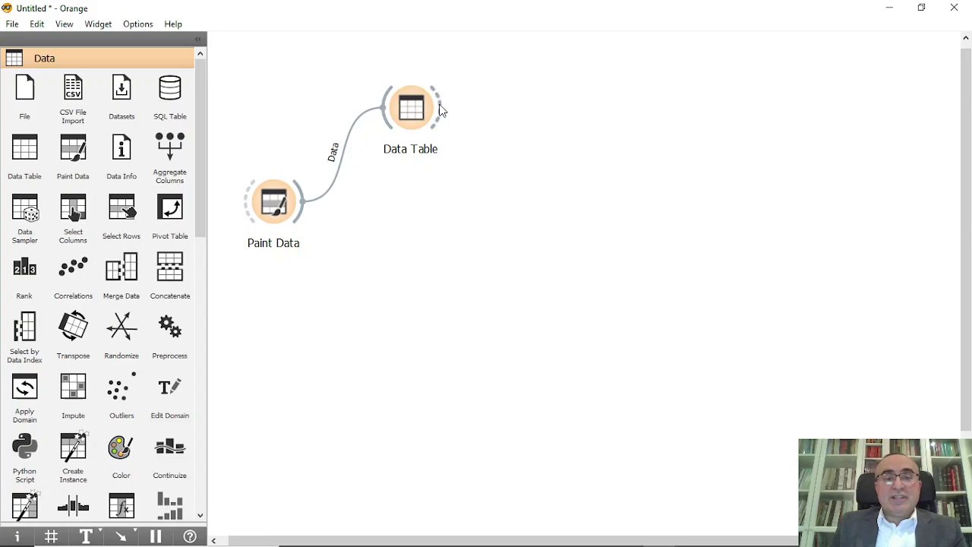
Link a Save Data widget to the Data Table and save the data as Painted data.xlsx.
drag(439, 110, 541, 104)
text(sav)
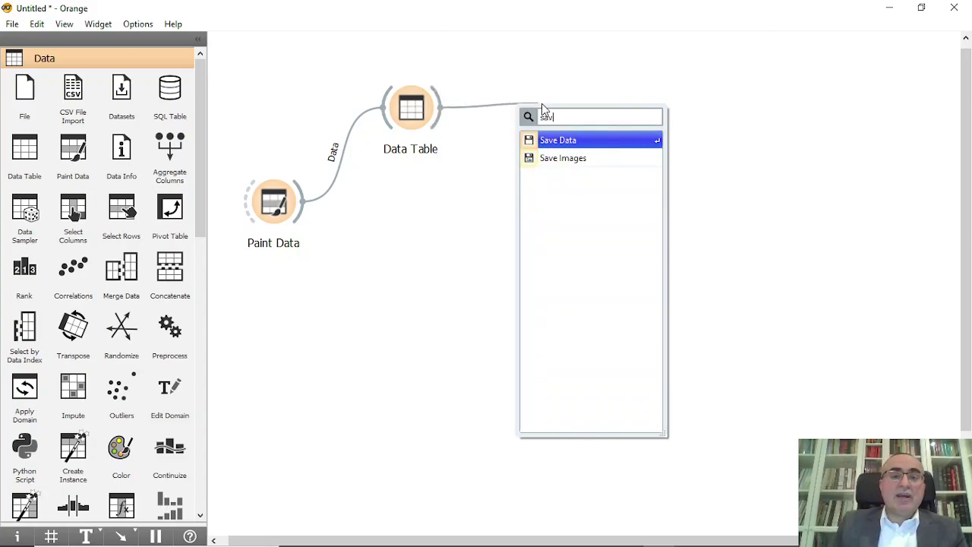
click(577, 143)
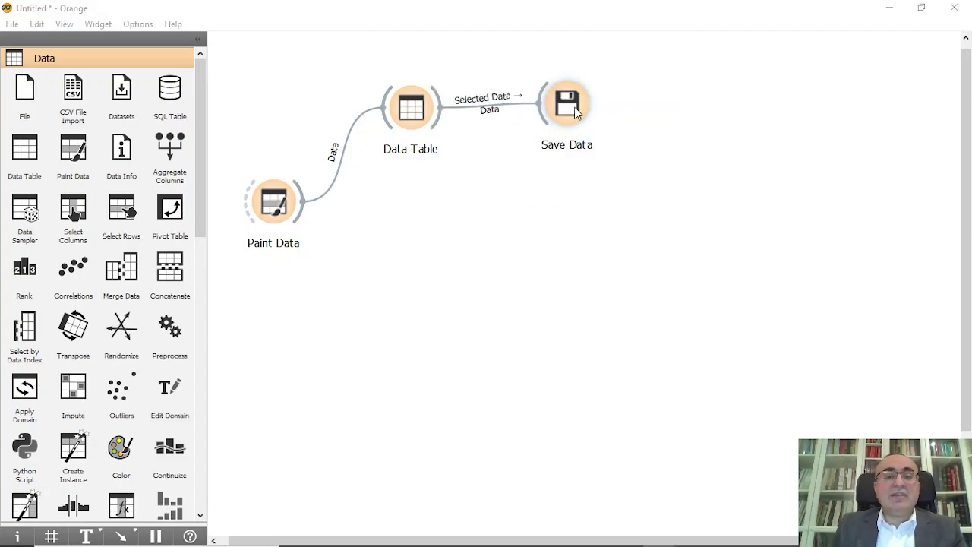
double_click(575, 112)
click(511, 296)
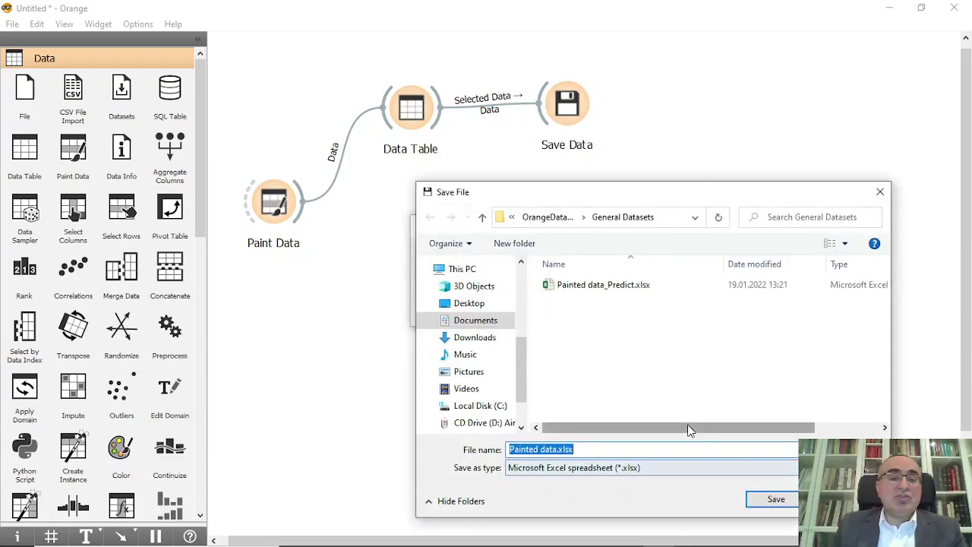
key(Return)
key(Escape)
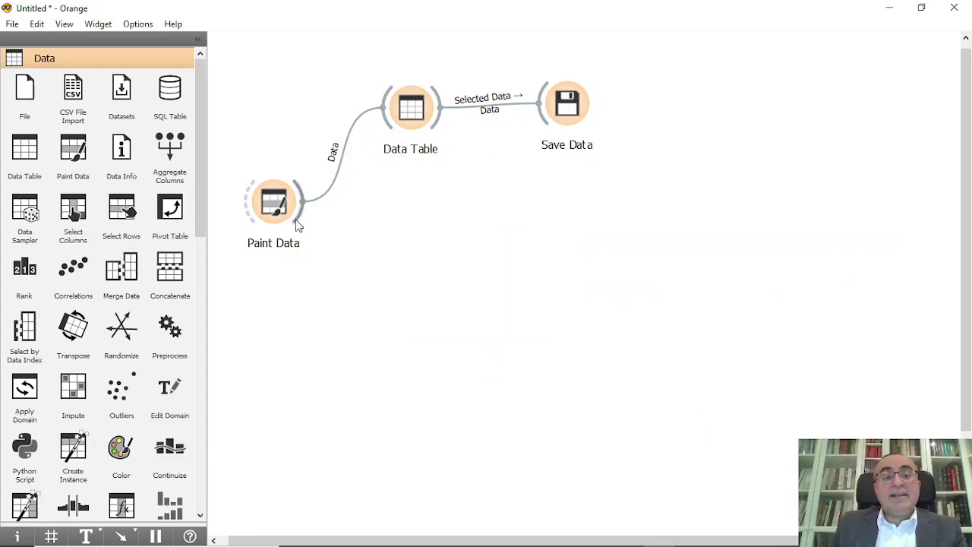
Link a Polynomial Regression widget to Paint Data and open its fitted curve.
drag(297, 222, 414, 228)
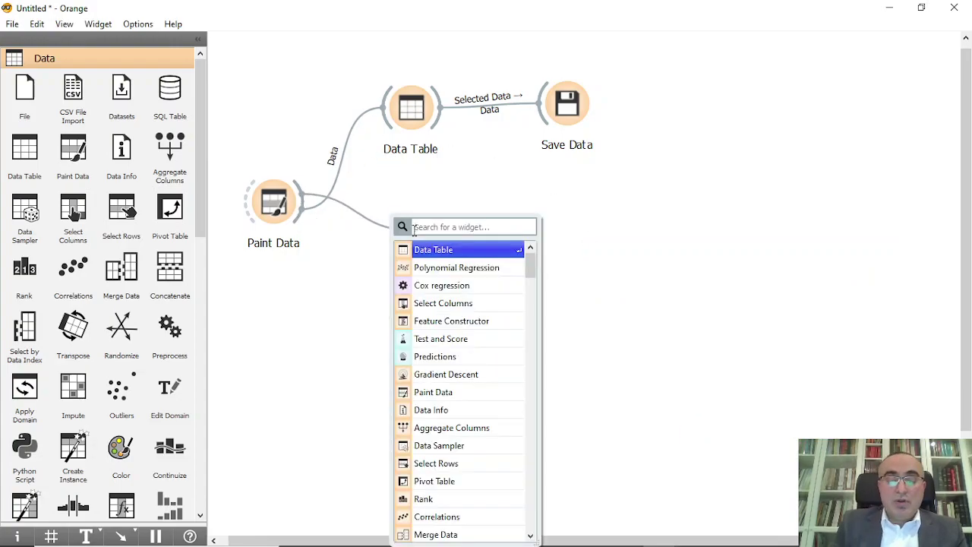
text(pol)
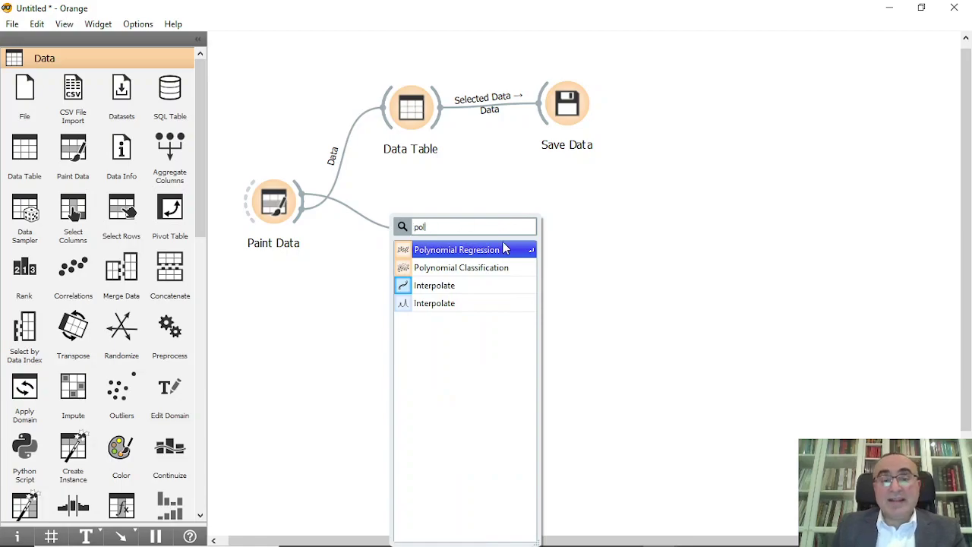
click(487, 252)
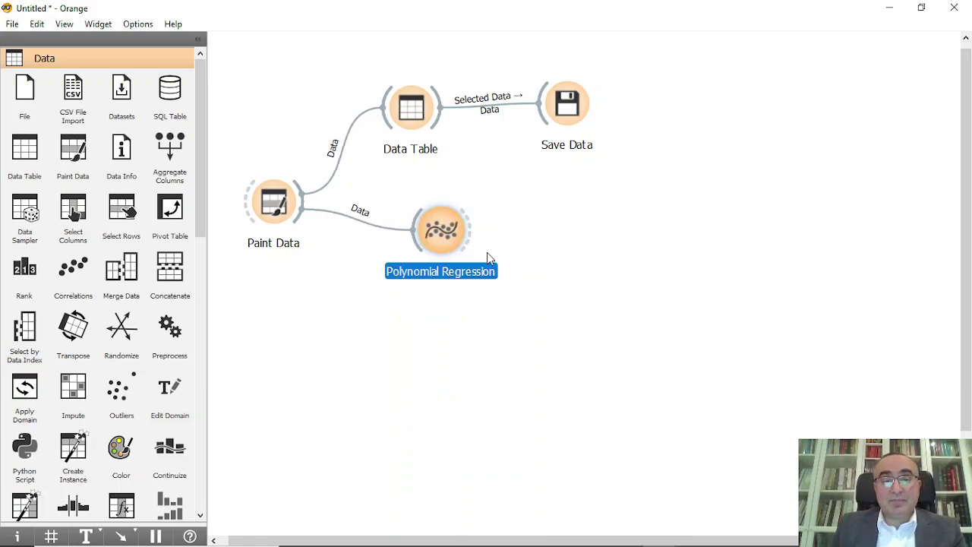
drag(437, 237, 434, 231)
double_click(434, 231)
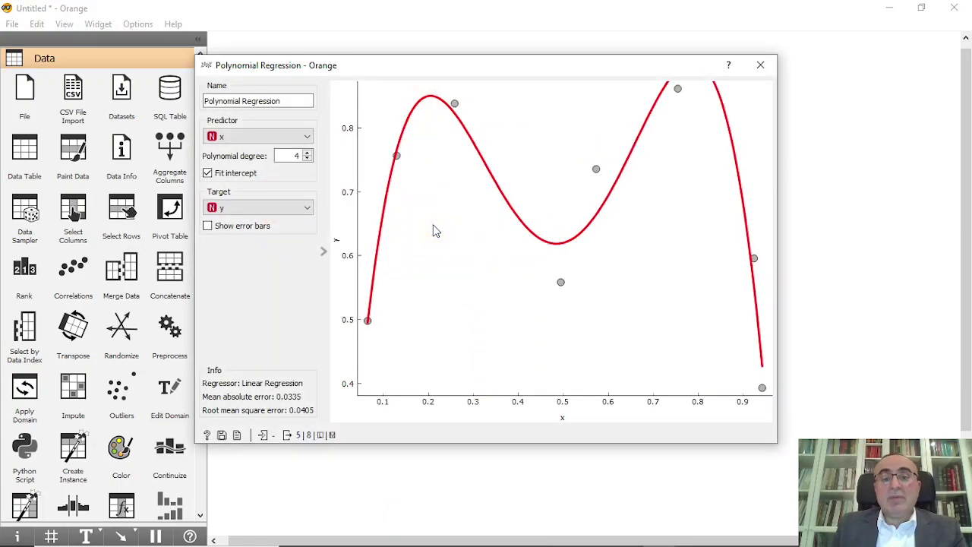
Lower the polynomial degree to 0, then raise it step by step back to 4.
click(308, 159)
click(307, 159)
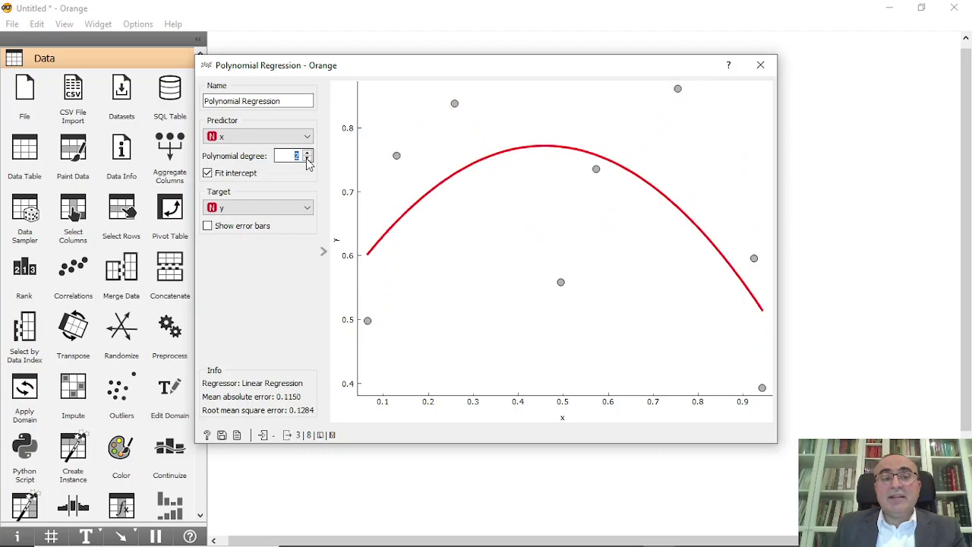
click(307, 159)
click(307, 159)
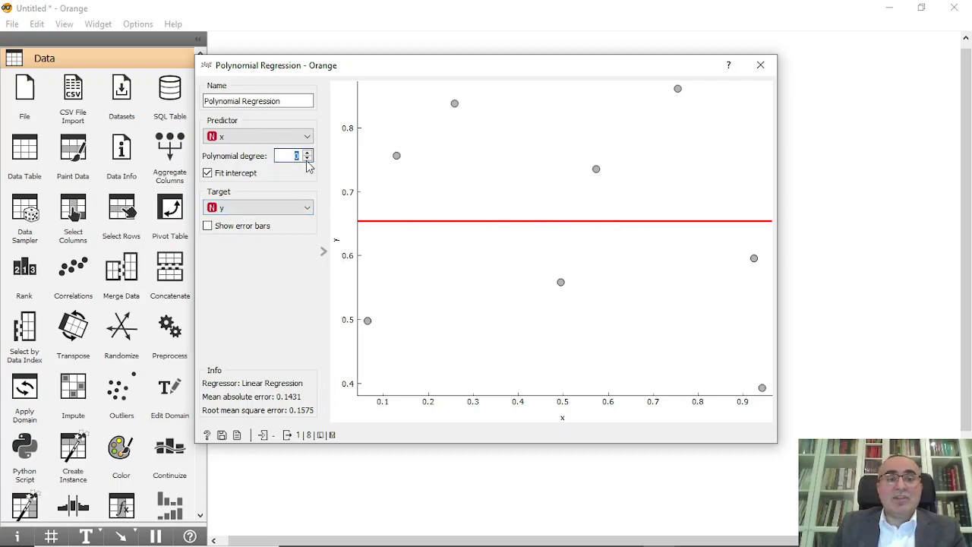
click(309, 153)
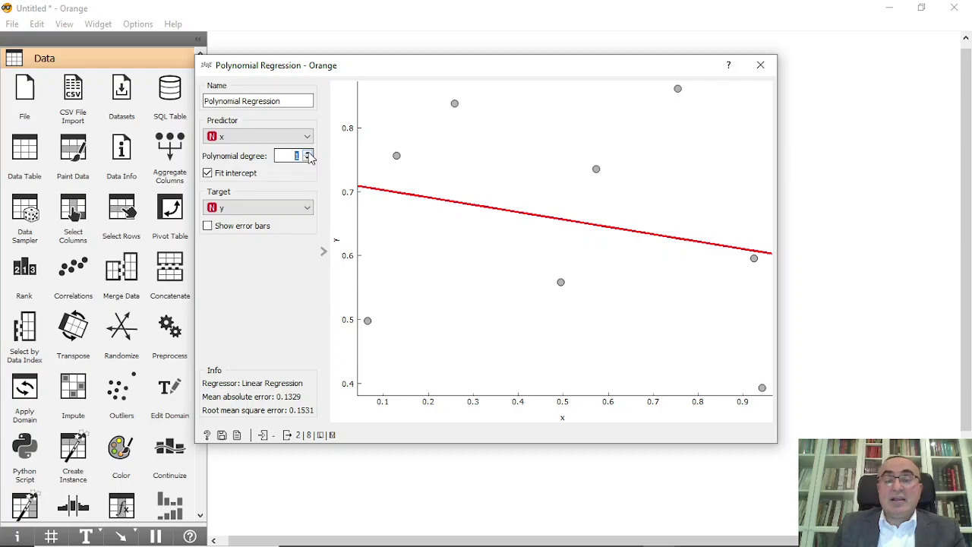
click(308, 153)
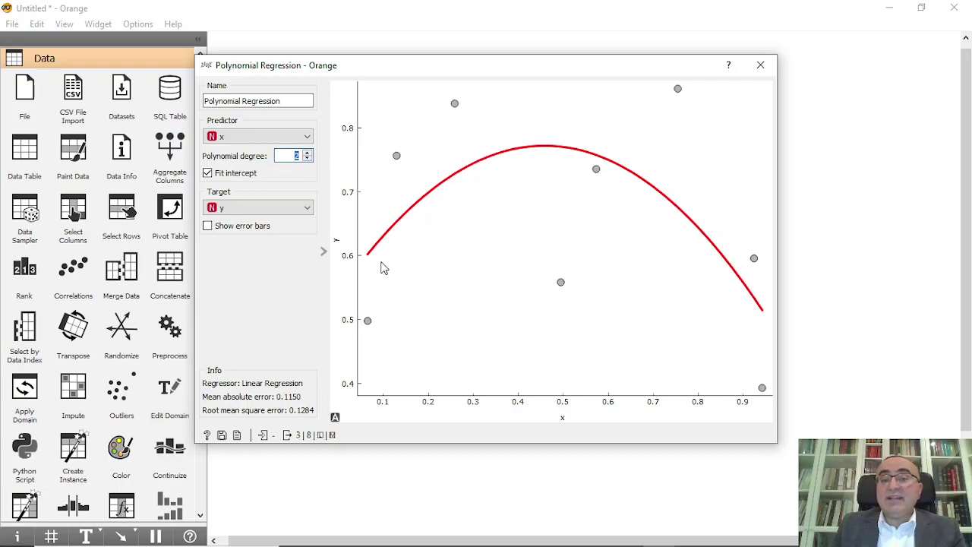
click(309, 152)
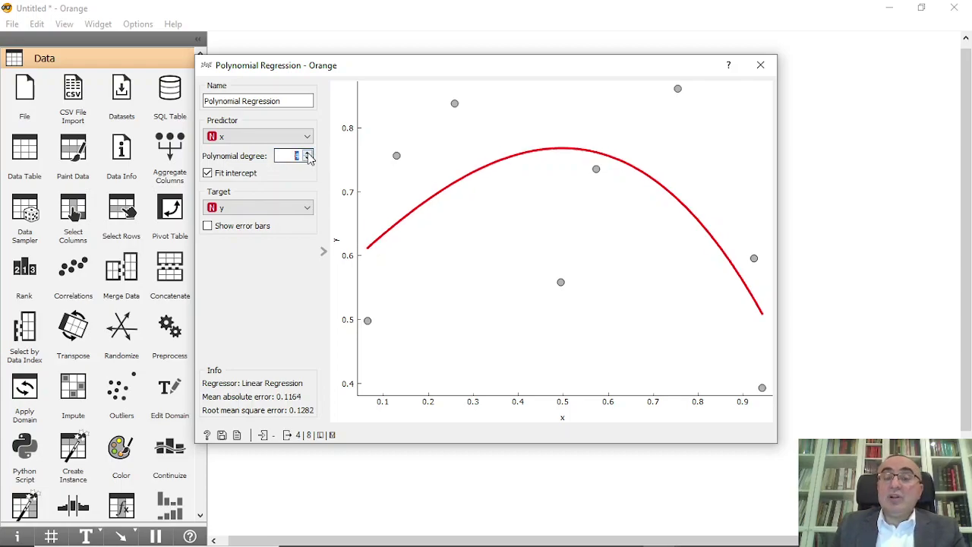
click(308, 153)
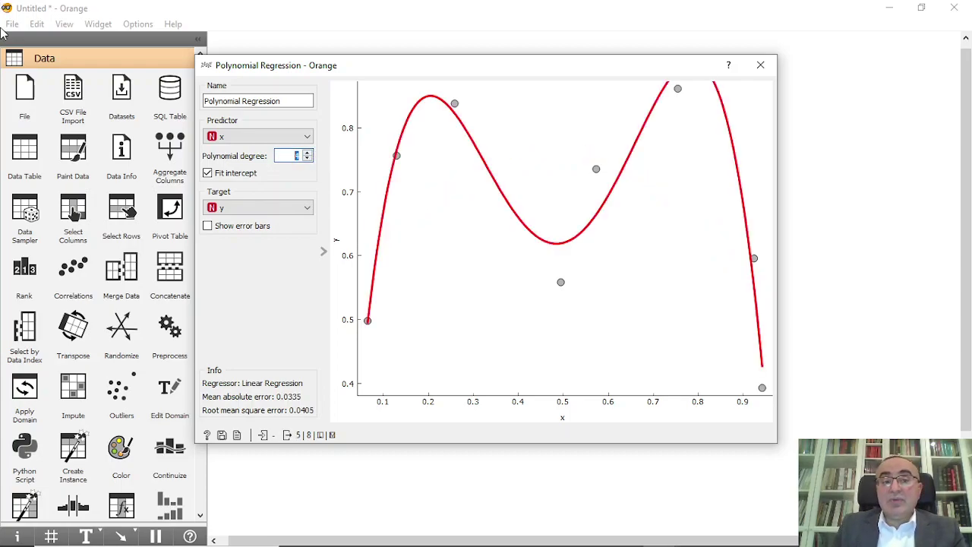
Set the polynomial degree to 5 and auto-range the plot to show the whole curve.
click(308, 152)
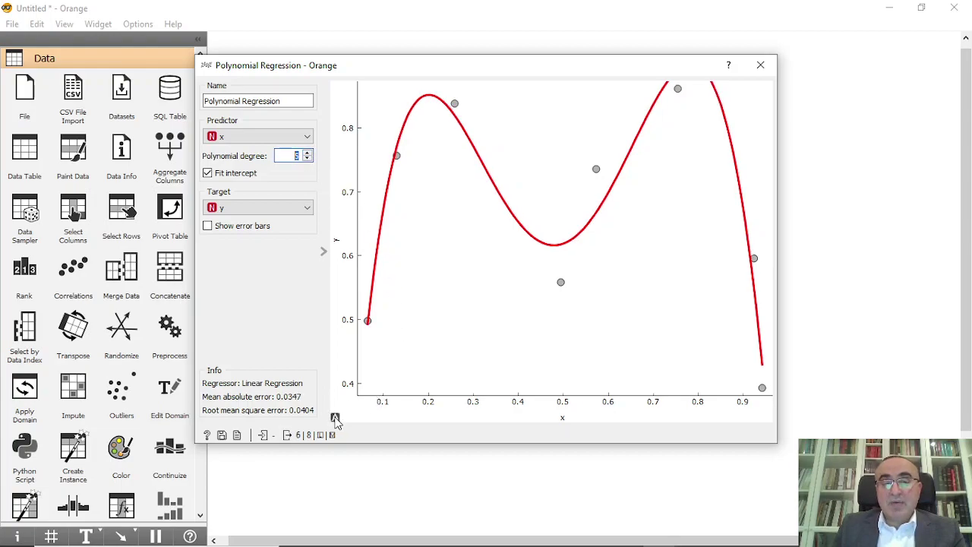
click(336, 419)
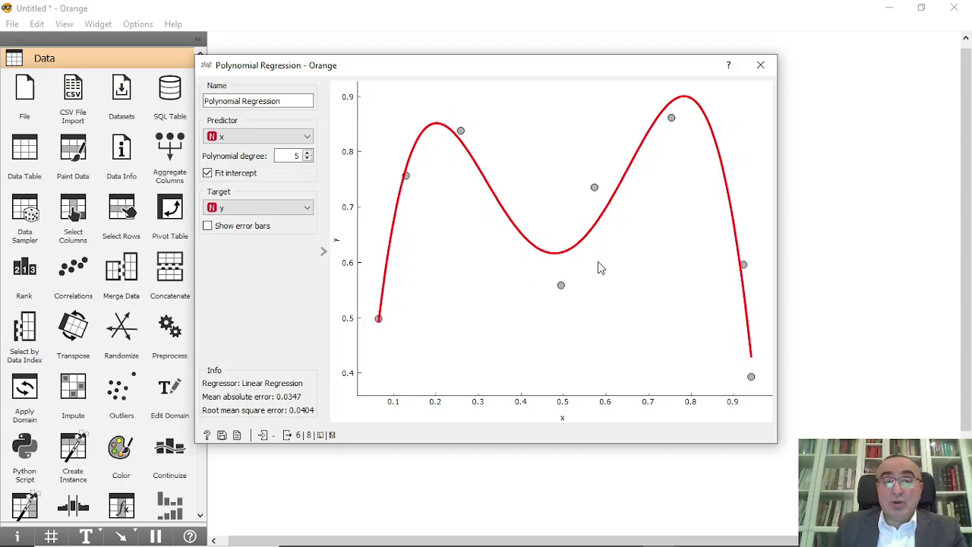
Close the regression window and view its six coefficients in a new Data Table (1).
click(760, 67)
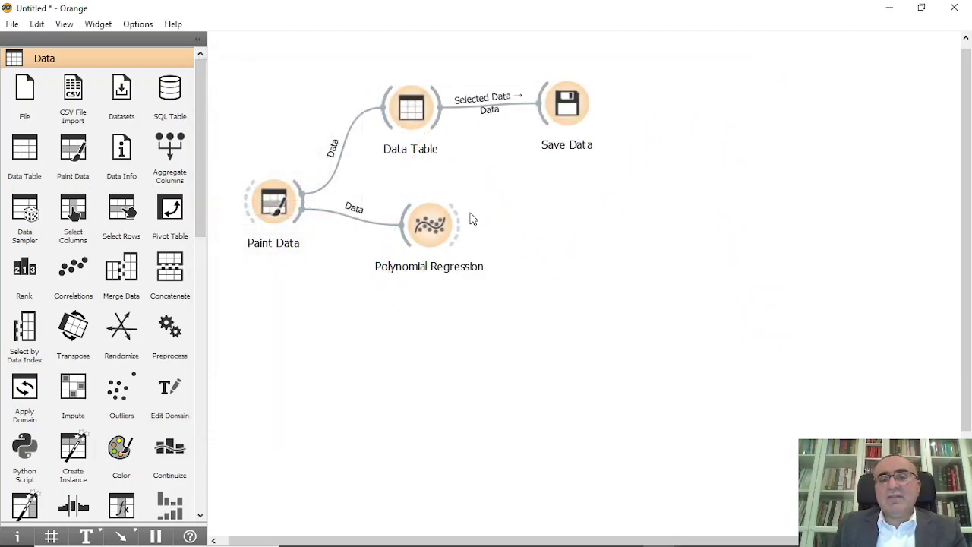
drag(471, 219, 583, 194)
text(dat)
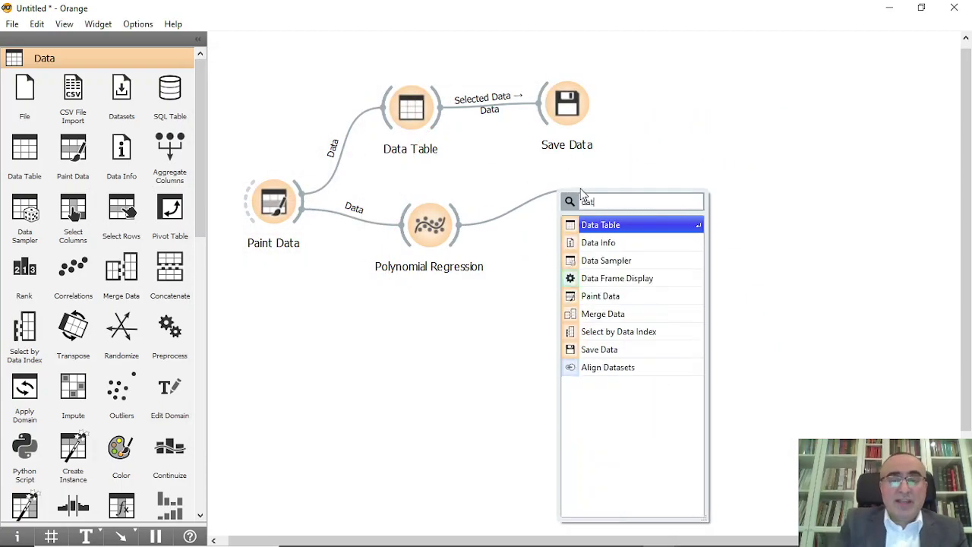
click(625, 224)
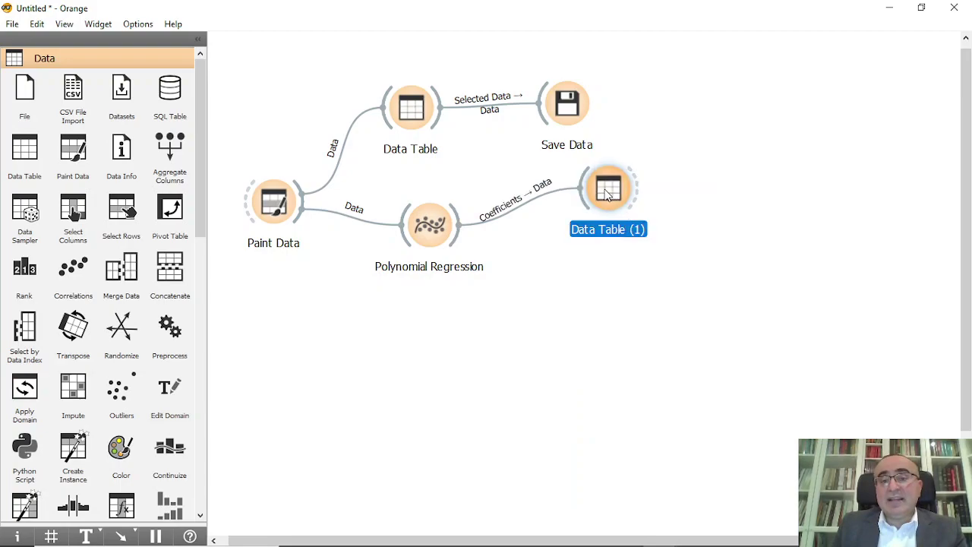
double_click(608, 195)
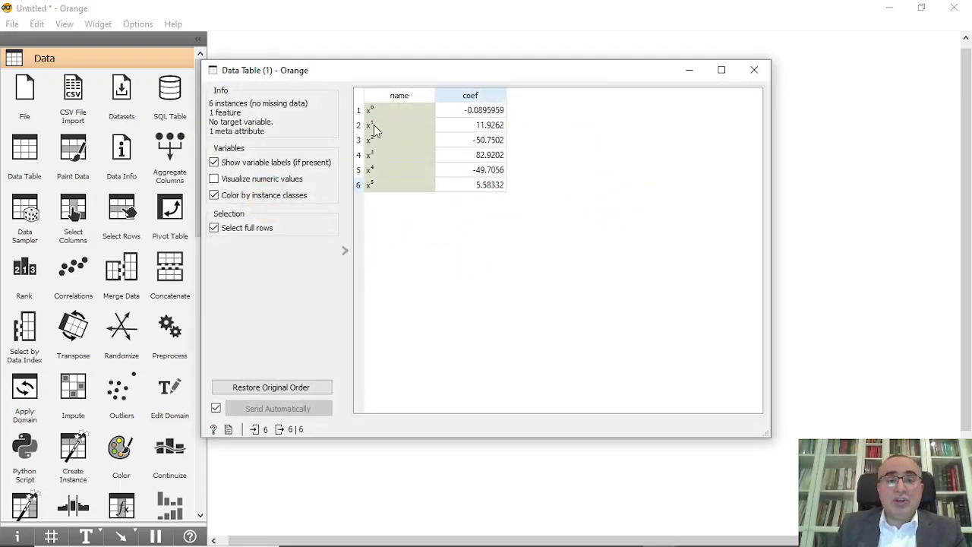
key(ctrl+w)
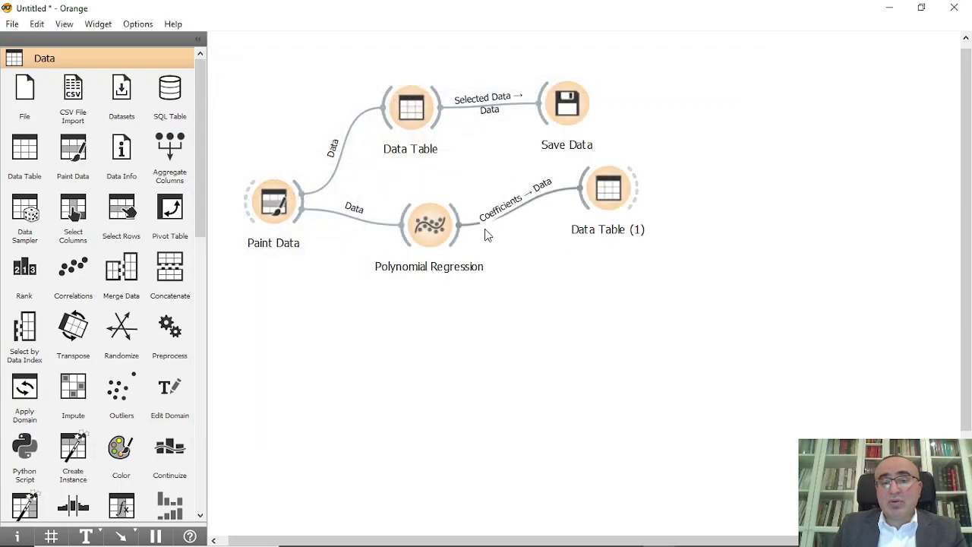
Add Data Table (2) linked to Polynomial Regression's Data output via a Data → Data connection.
drag(461, 234, 583, 283)
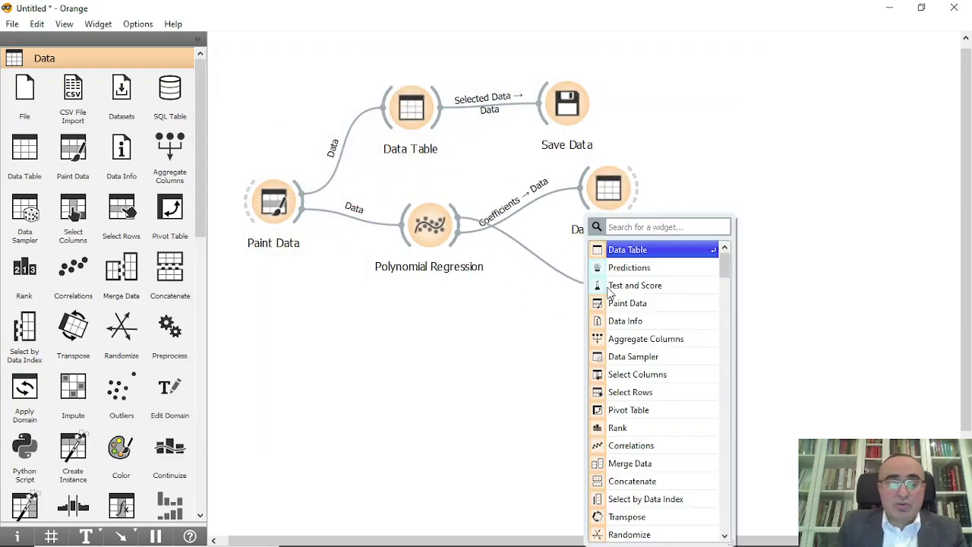
text(dat)
click(612, 253)
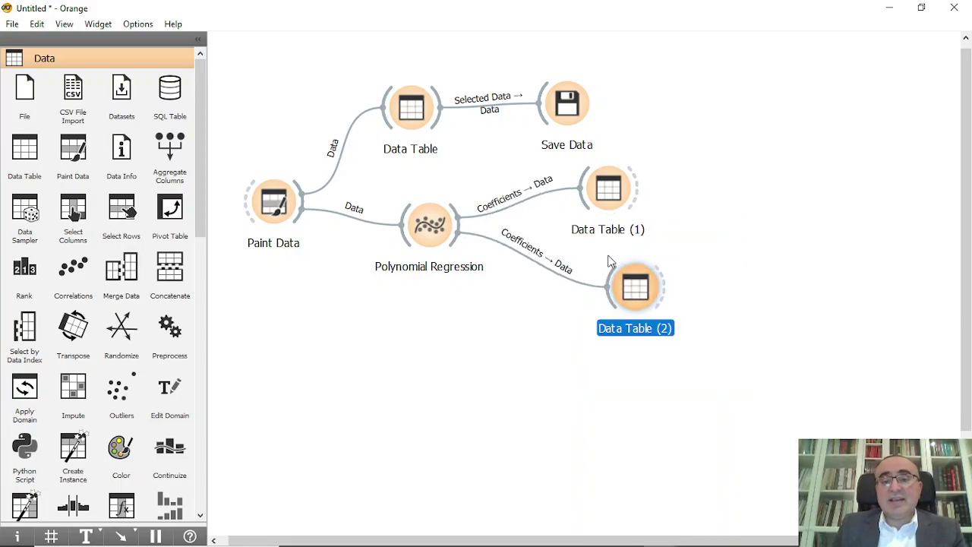
double_click(541, 266)
drag(454, 289, 517, 262)
click(566, 344)
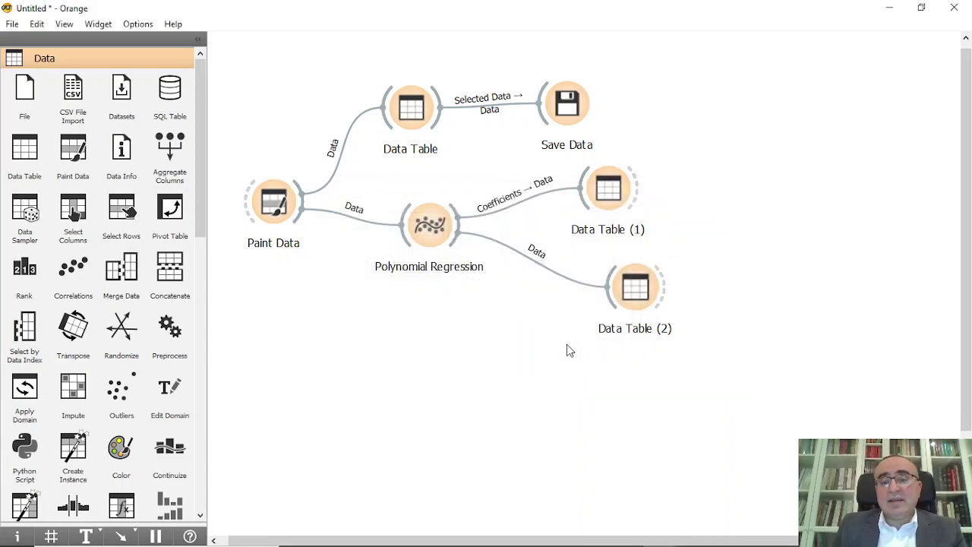
Review Data Table (2)'s y and x⁰–x⁵ columns, then reposition both data tables.
double_click(644, 297)
drag(587, 408, 531, 417)
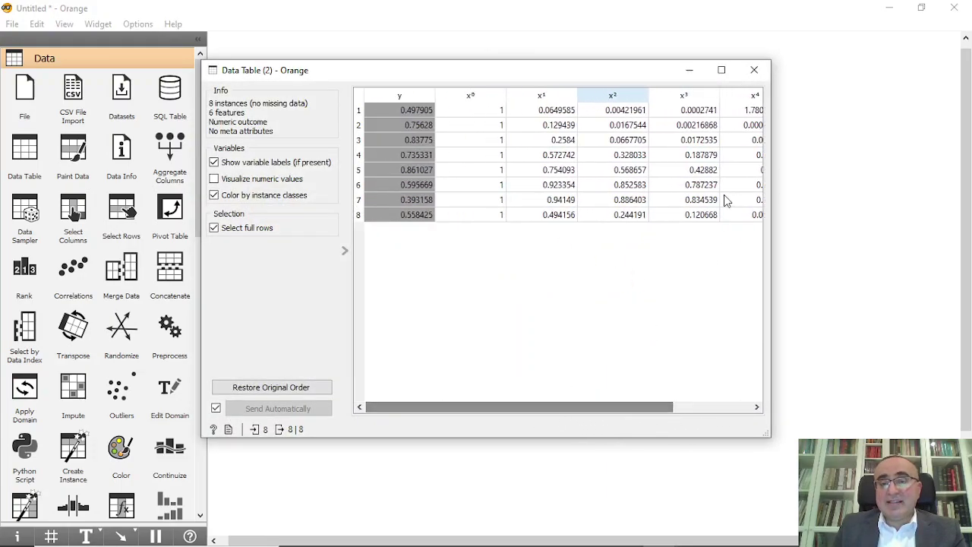
click(754, 70)
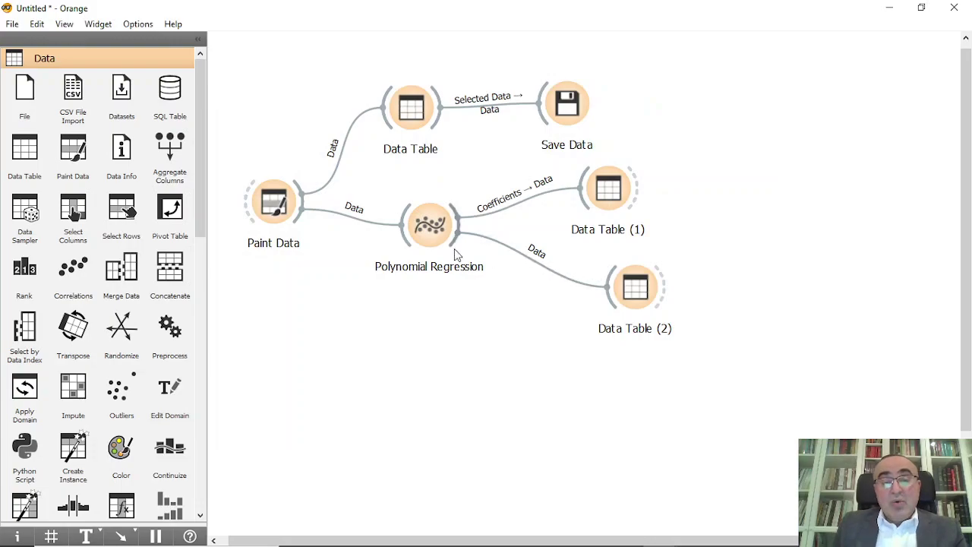
drag(617, 189, 686, 157)
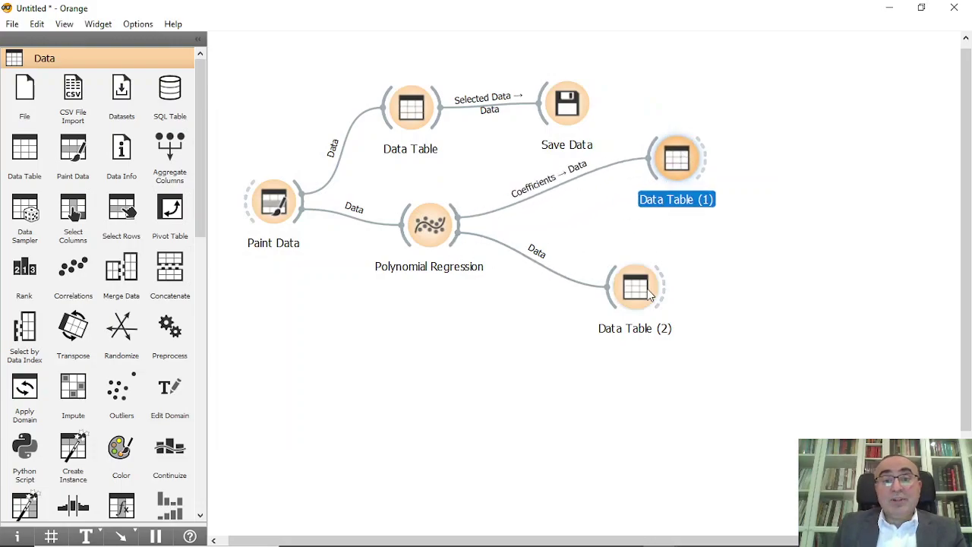
drag(647, 288, 700, 268)
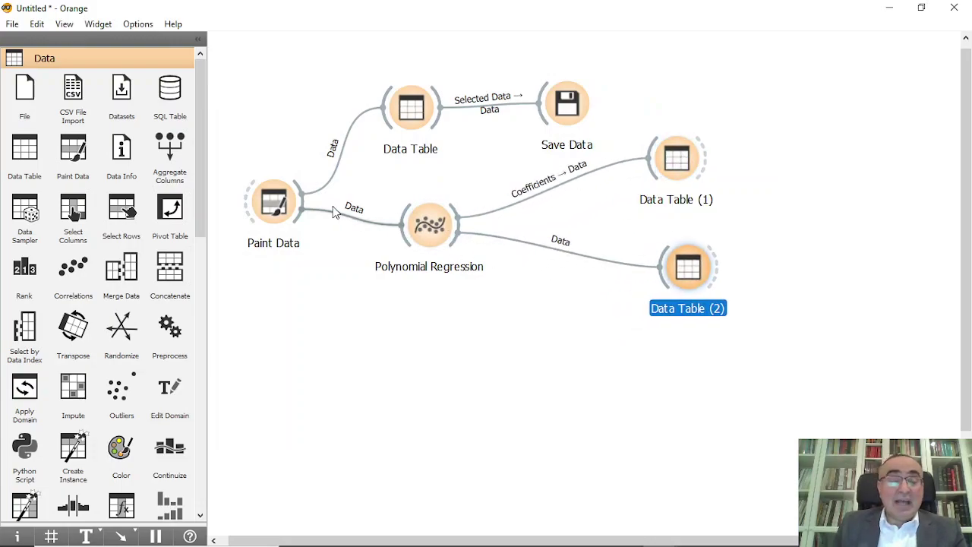
double_click(273, 202)
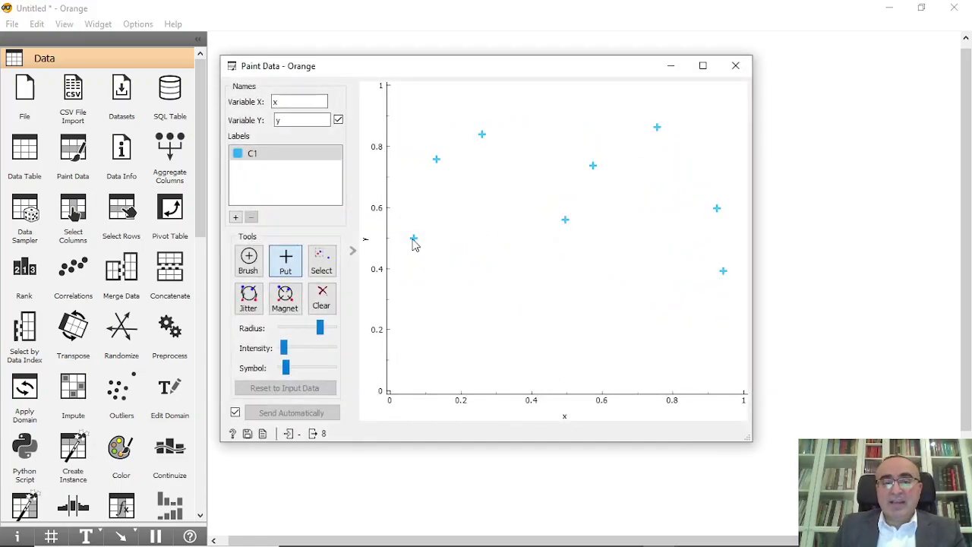
click(735, 66)
double_click(410, 106)
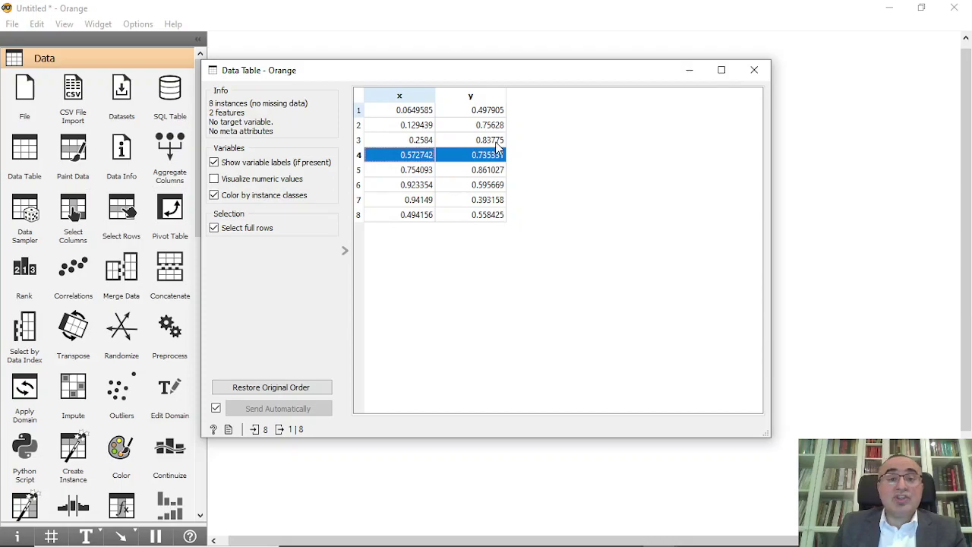
click(754, 70)
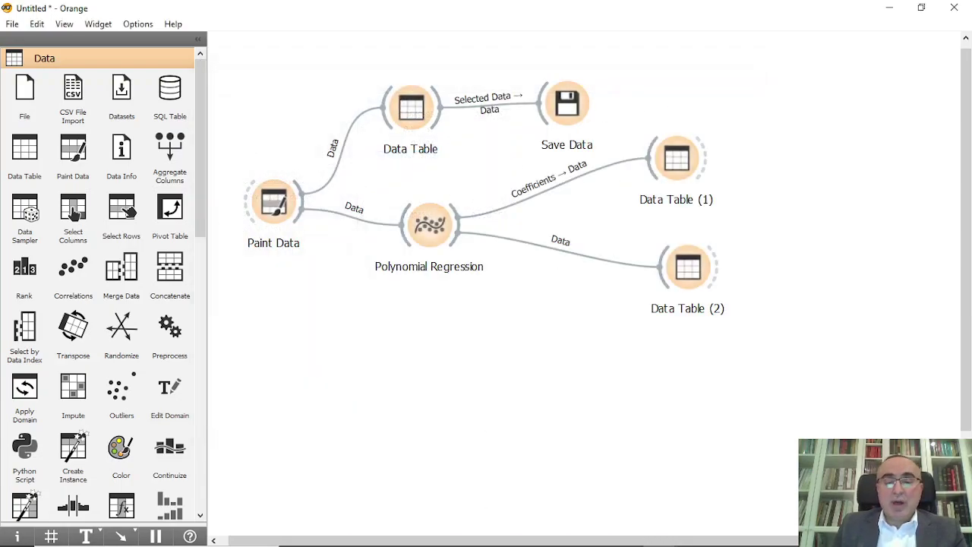
Review the x values in cells A2–A5 of Painted data_Predict.xlsx, then minimize Excel.
click(521, 534)
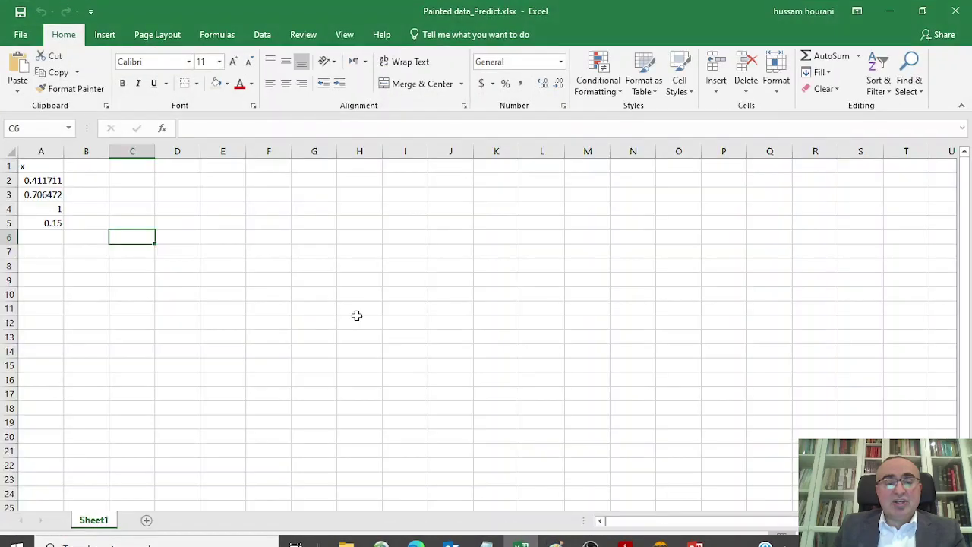
click(98, 194)
click(43, 164)
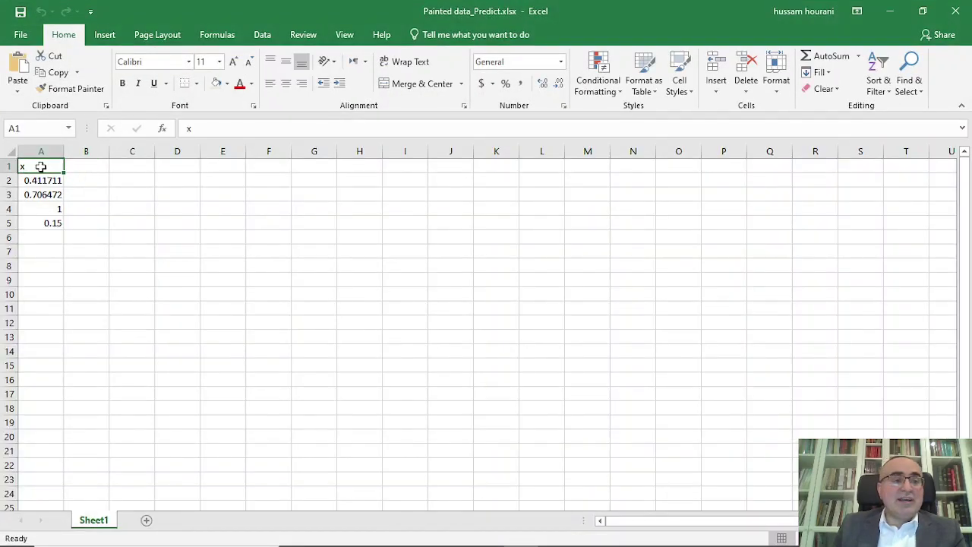
click(48, 180)
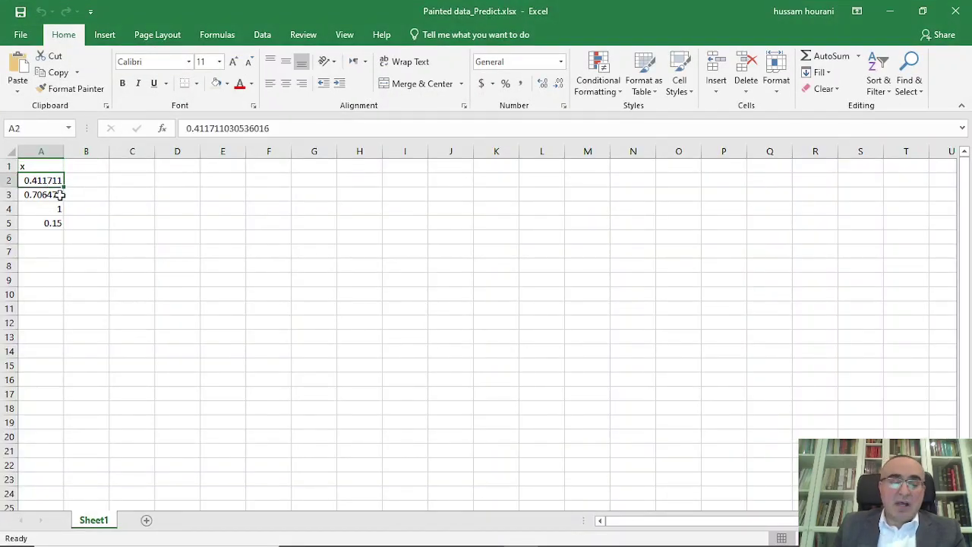
click(59, 194)
key(Down)
key(Down)
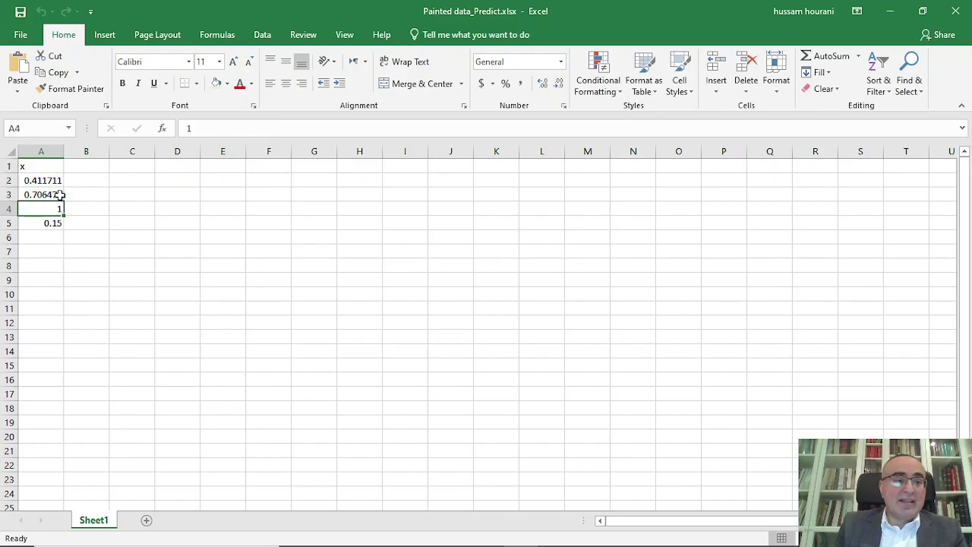
key(Up)
key(Up)
key(Up)
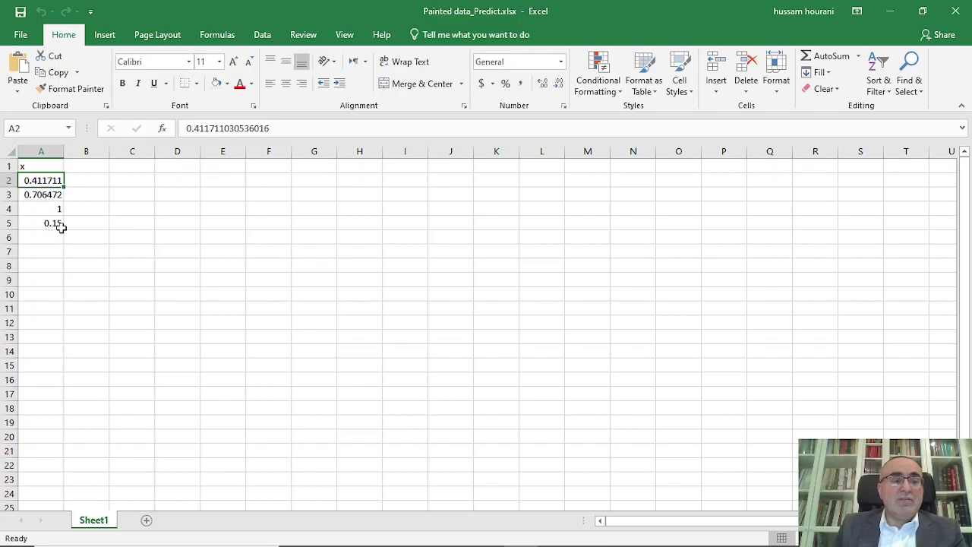
click(48, 210)
click(55, 194)
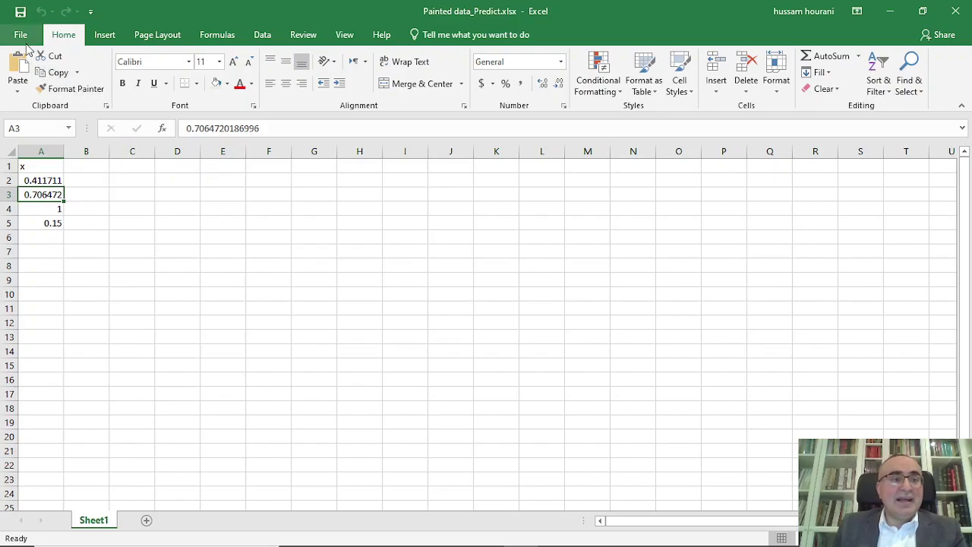
click(890, 10)
Link a Predictions widget to the Polynomial Regression output.
drag(457, 237, 624, 383)
text(pred)
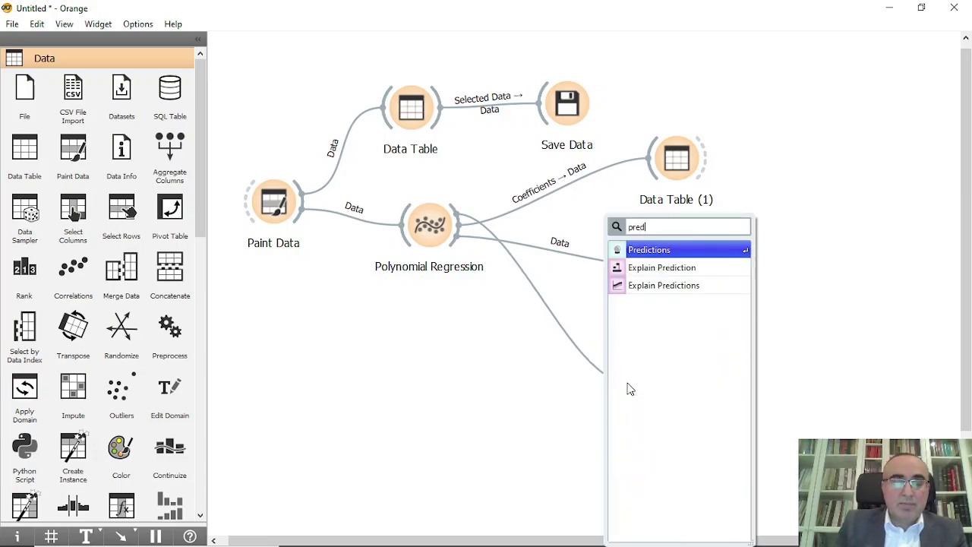
click(717, 245)
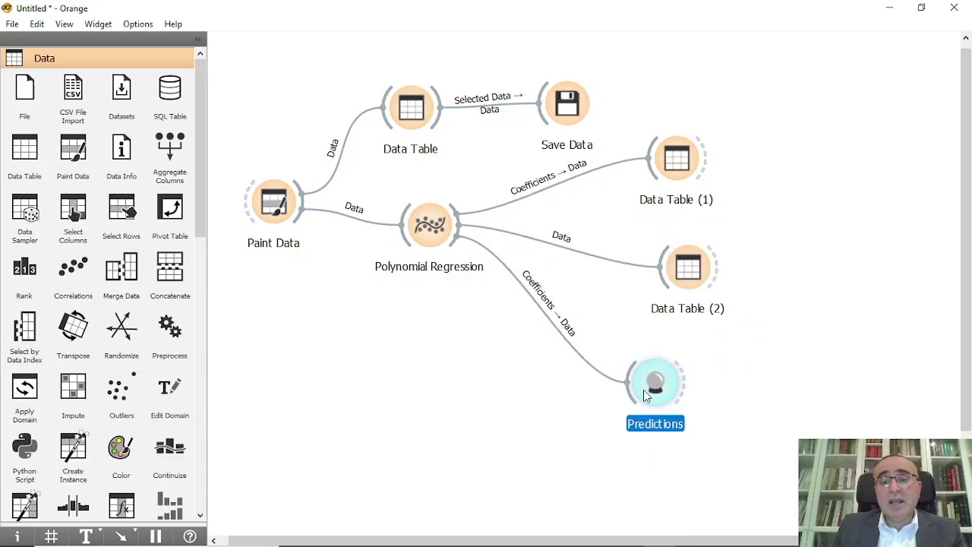
Feed Predictions from a File widget and confirm it loads Painted data_Predict.xlsx.
drag(634, 393, 387, 419)
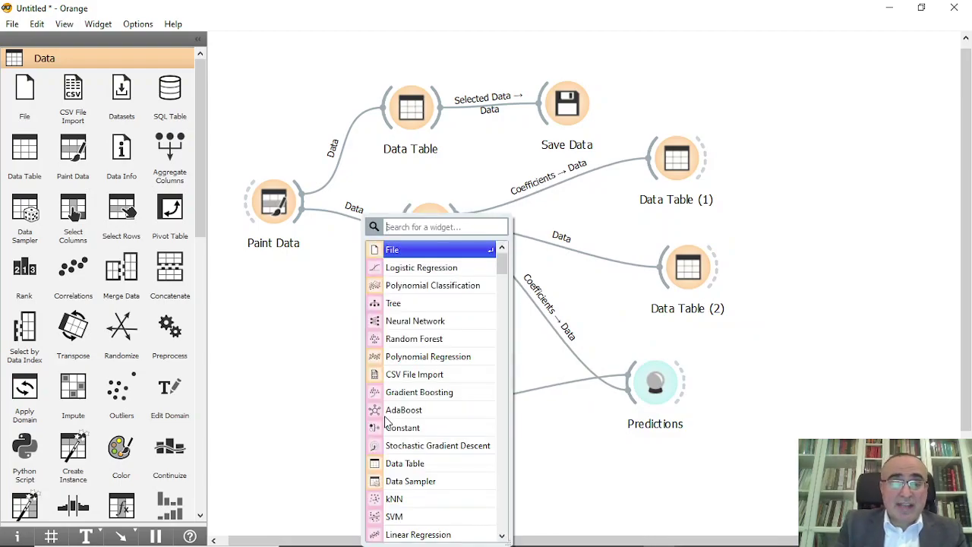
text(fu)
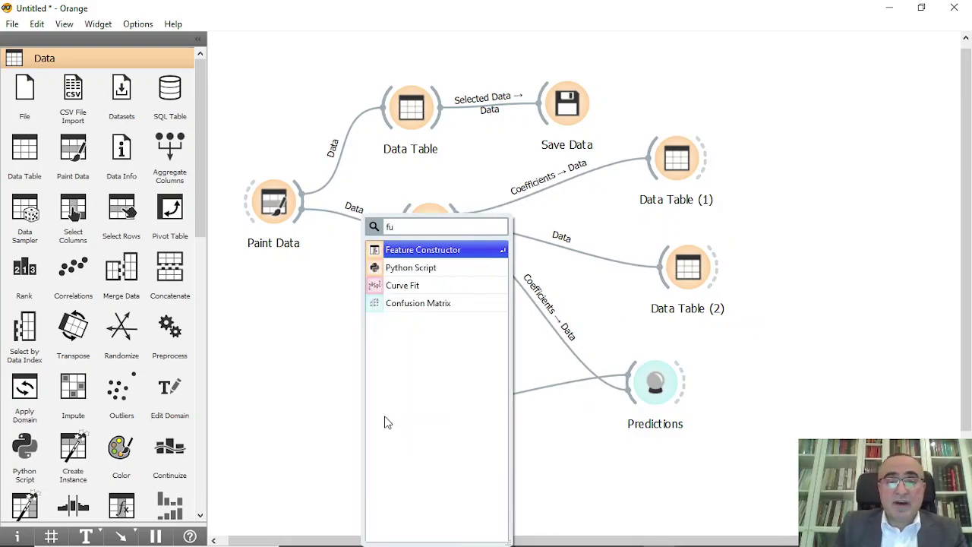
key(BackSpace)
text(i)
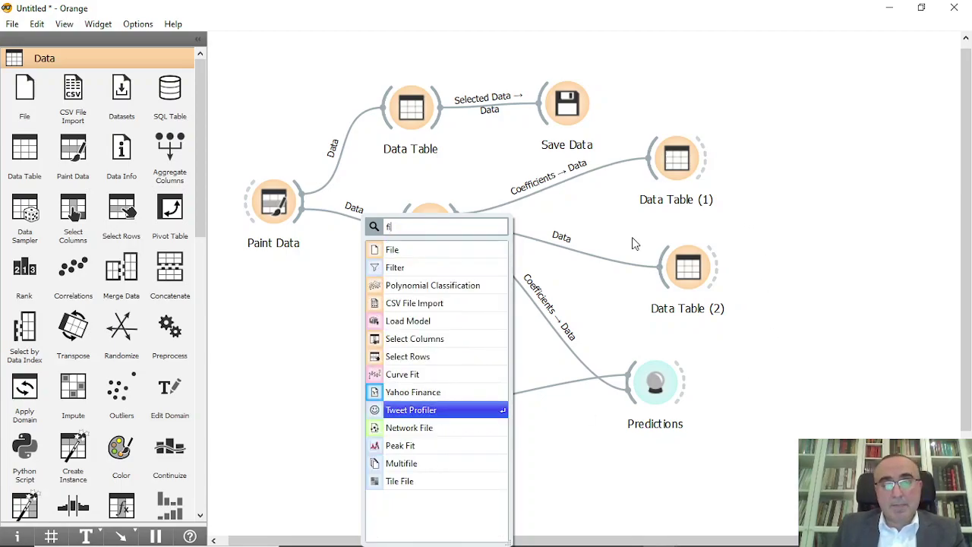
click(456, 249)
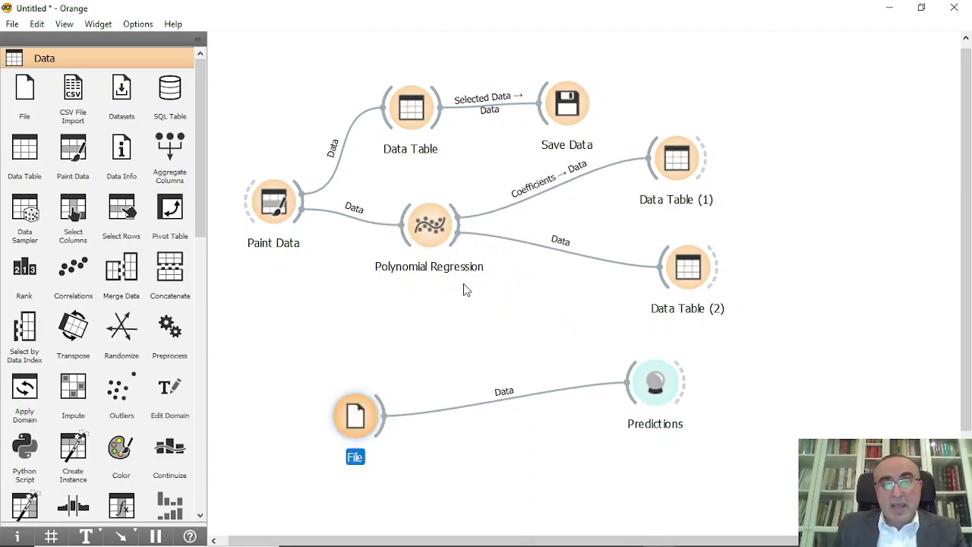
double_click(360, 419)
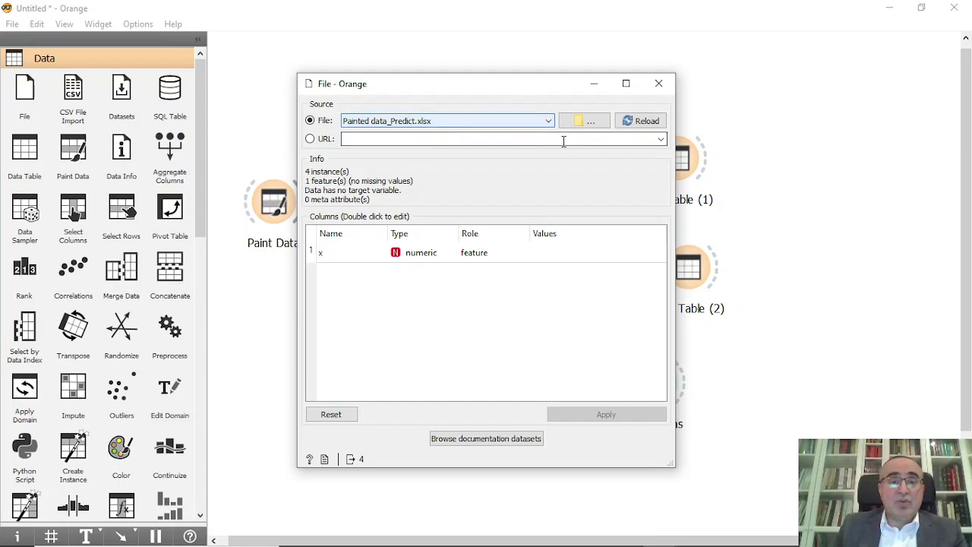
click(658, 83)
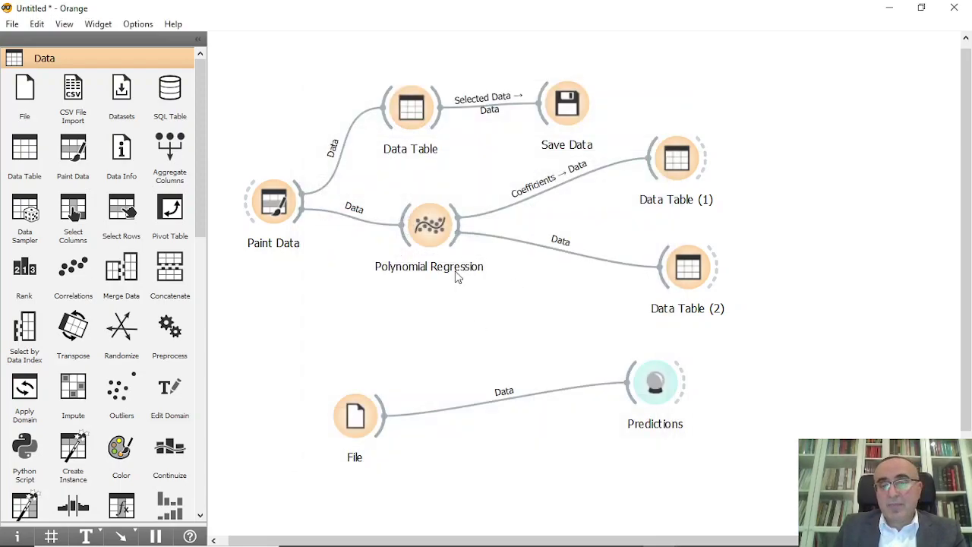
Link Polynomial Regression to Predictions as a Model → Predictors connection.
drag(455, 228, 638, 380)
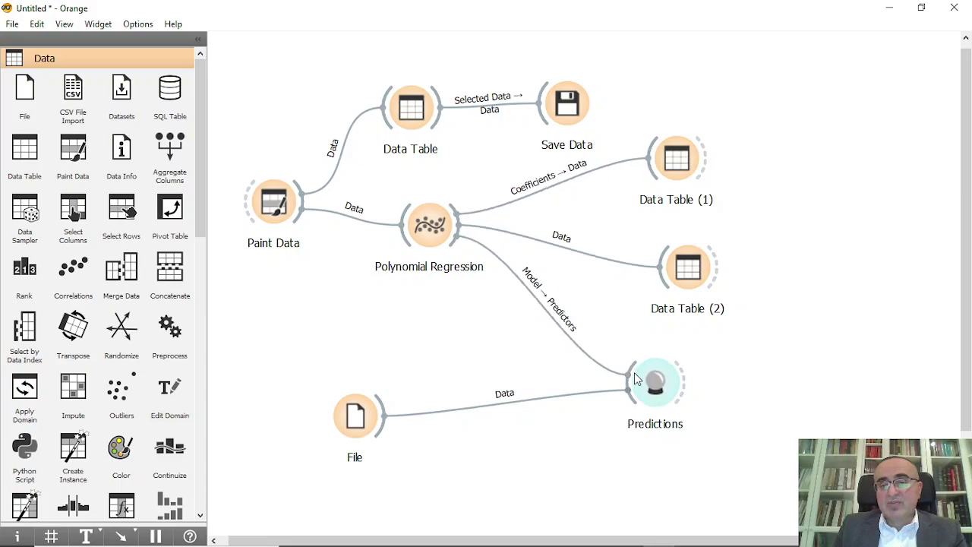
click(574, 332)
double_click(573, 331)
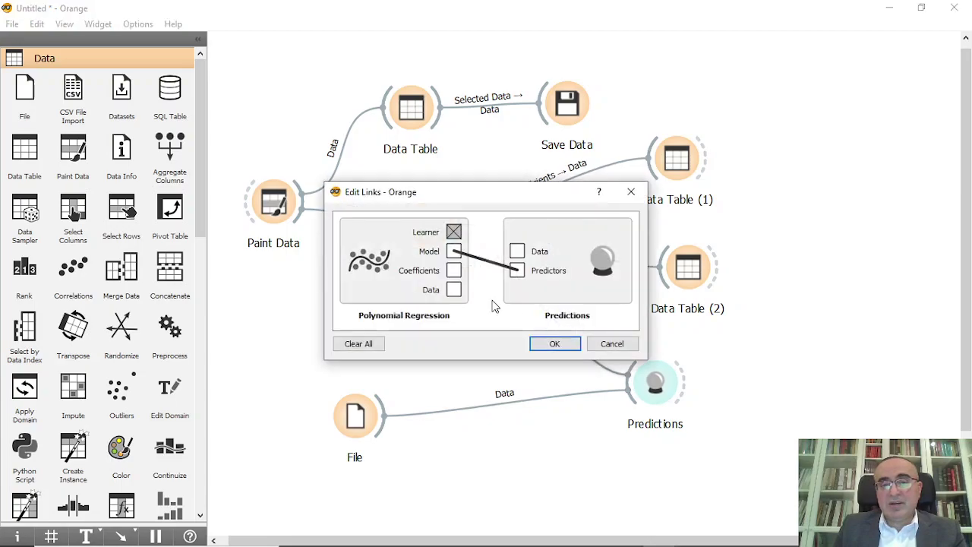
click(600, 341)
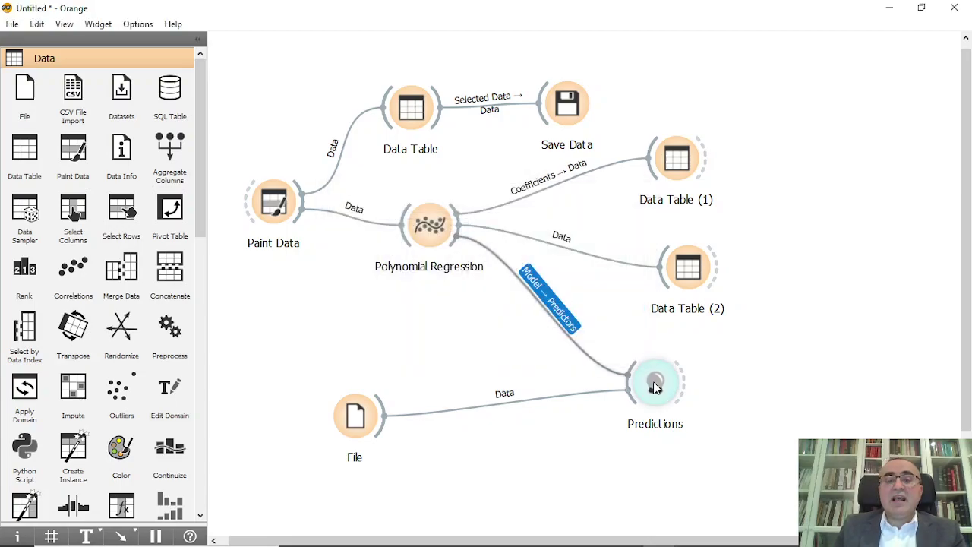
Check the predicted y values 0.64279, 0.844975, -0.115617 and 0.812576 in Predictions.
double_click(654, 384)
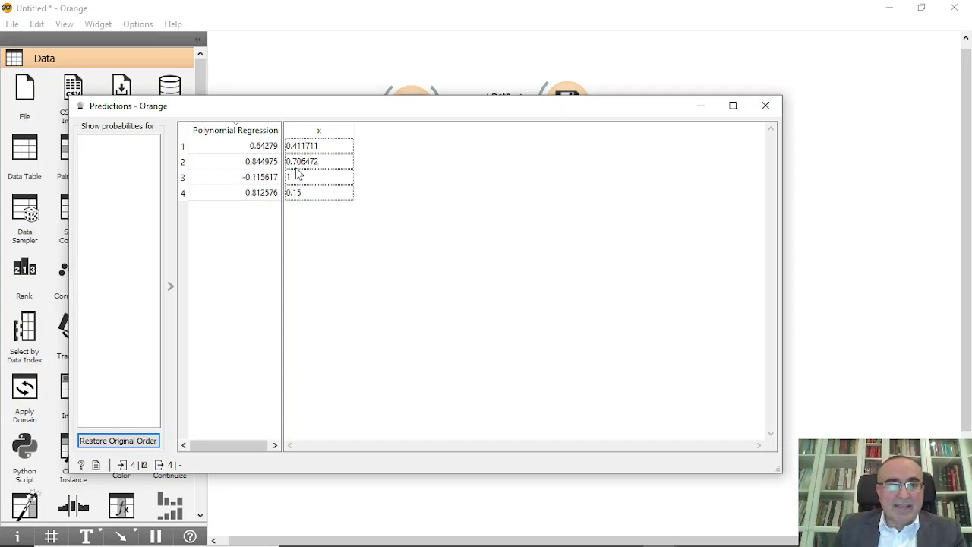
click(295, 172)
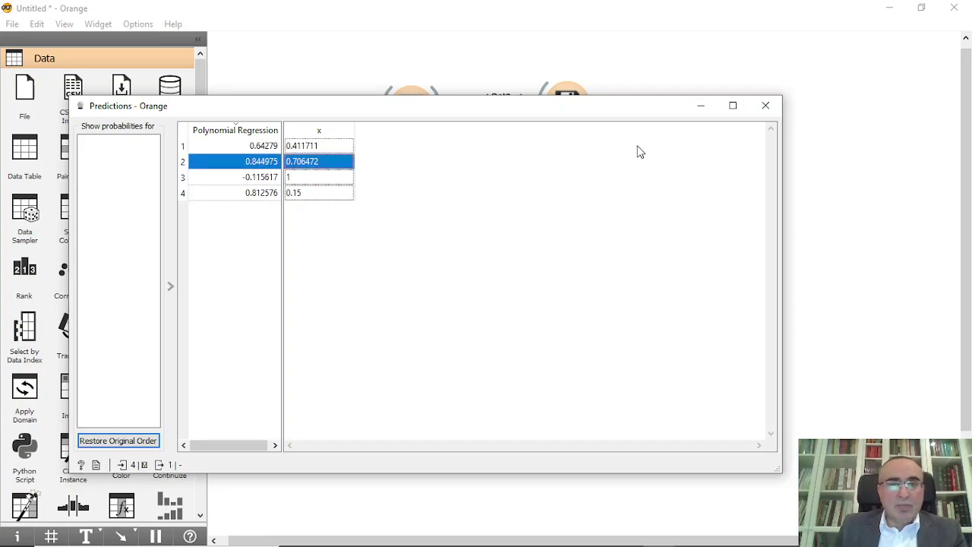
click(765, 106)
View the Paint Data points and degree-5 curve, then align the Predictions and File widgets.
double_click(287, 200)
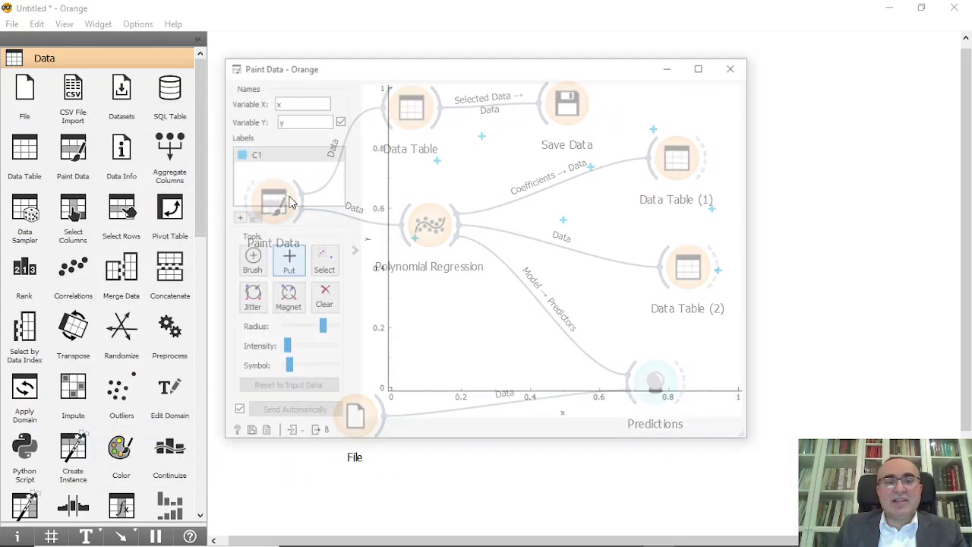
key(ctrl+w)
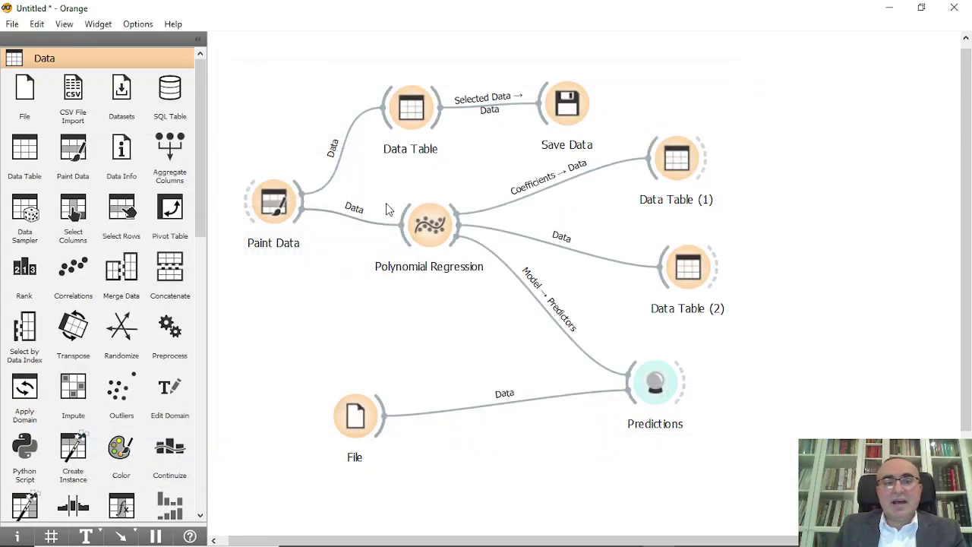
double_click(438, 226)
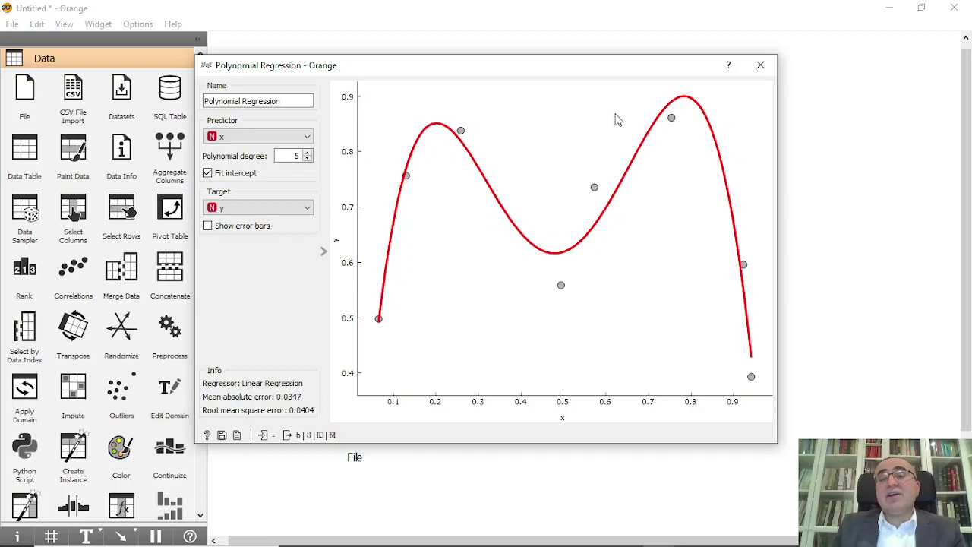
click(760, 65)
drag(631, 391, 583, 400)
drag(362, 427, 360, 411)
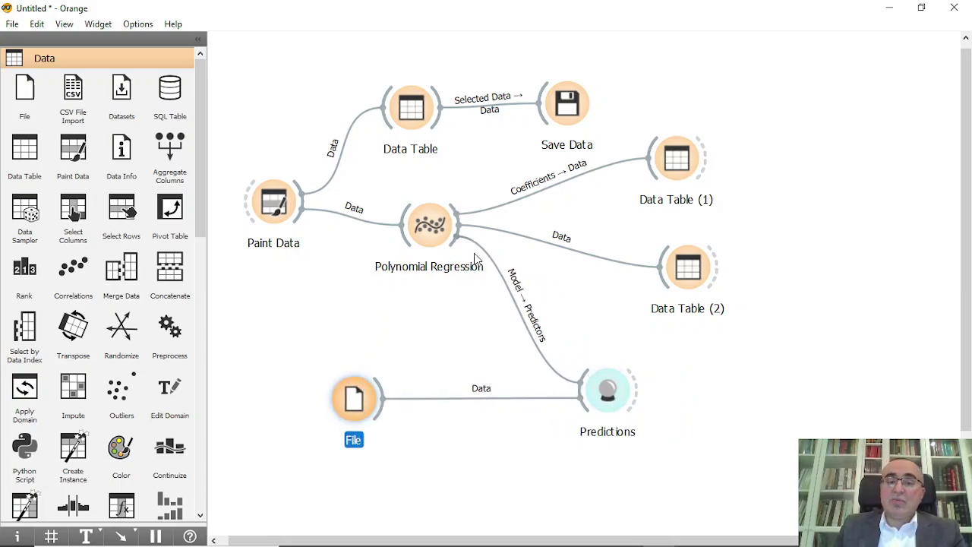
Increase Polynomial Regression's polynomial degree from 5 to 7.
double_click(435, 230)
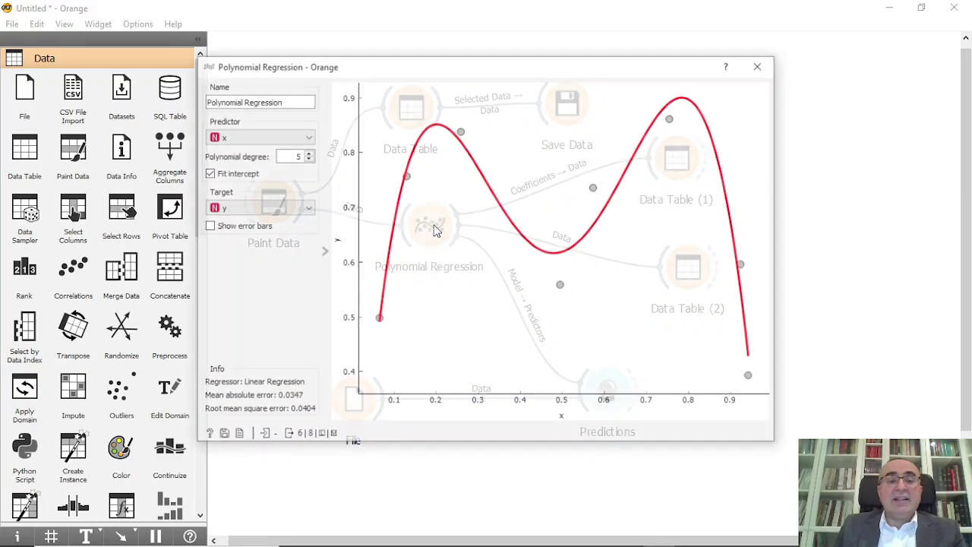
click(307, 152)
click(307, 152)
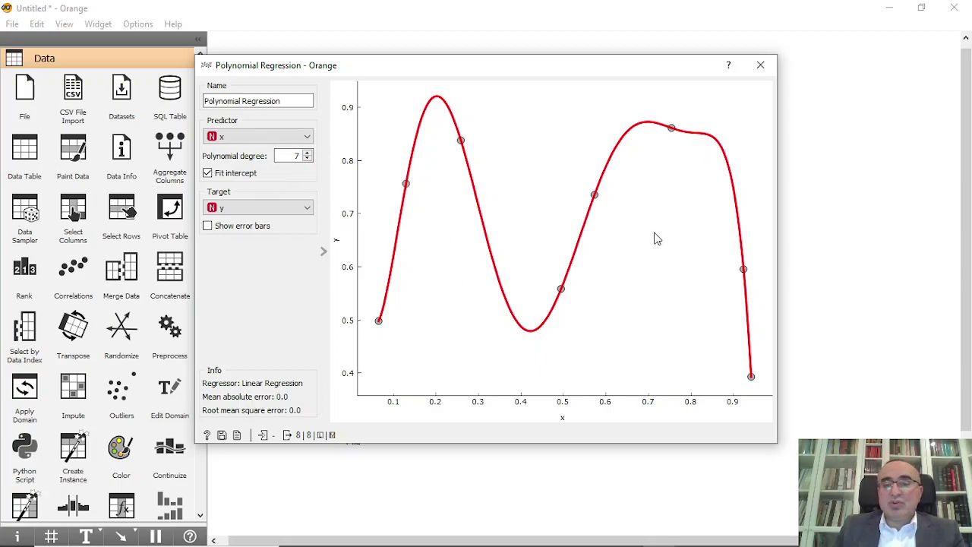
click(759, 64)
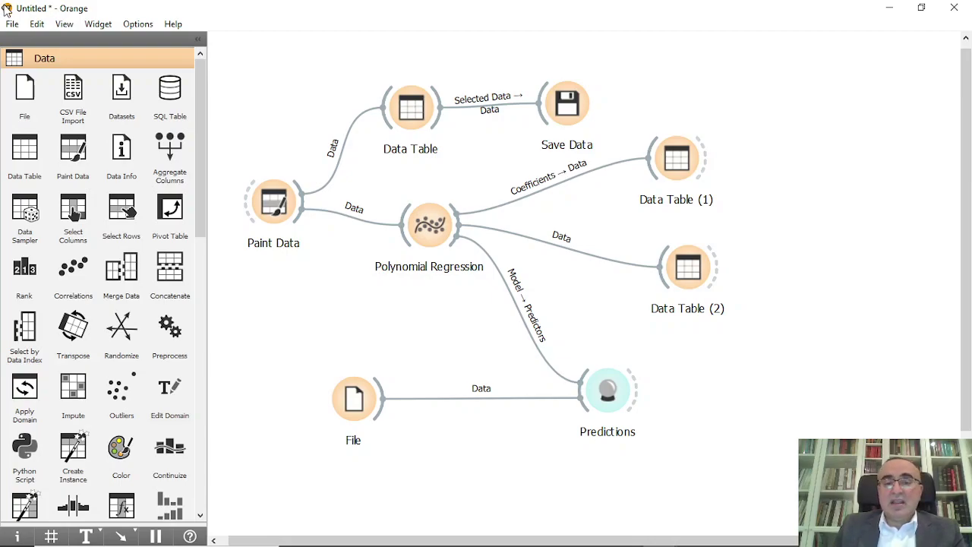
Bring up slide 2 of the 14 Regression_Polynomial Regression.pptx deck in PowerPoint.
mouse_move(612, 524)
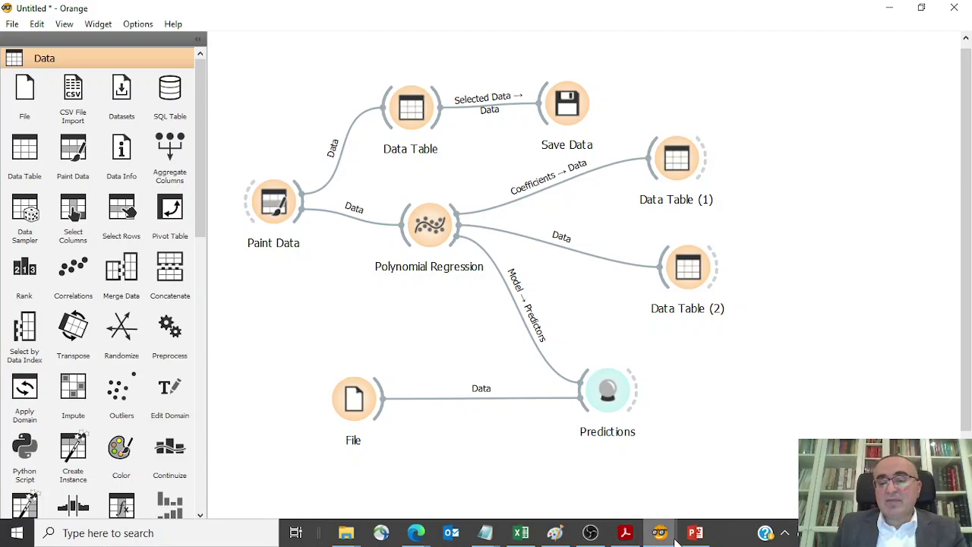
click(694, 532)
click(112, 218)
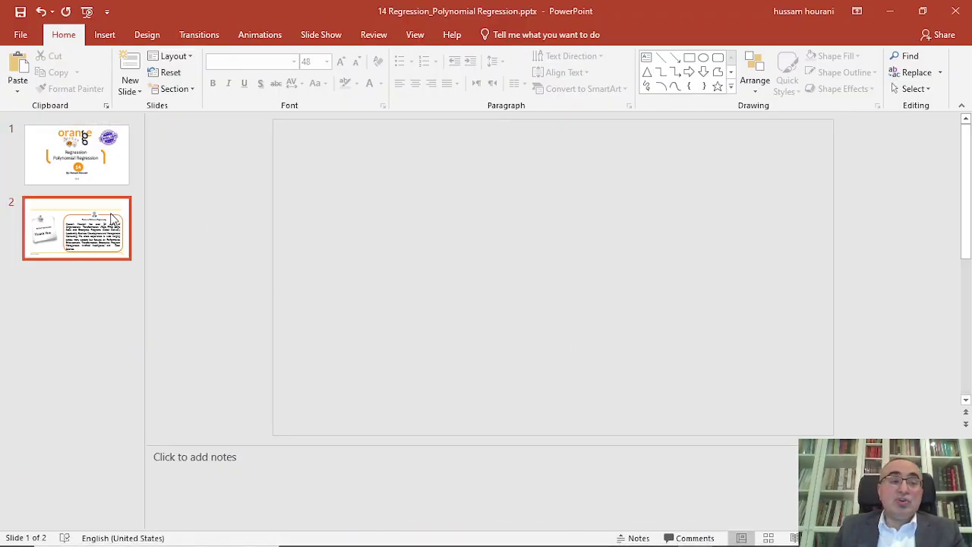